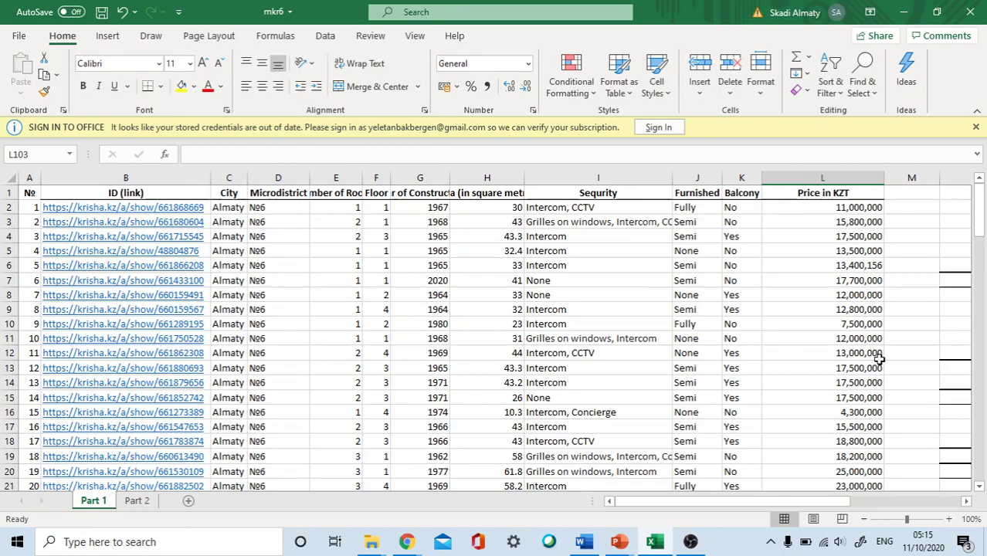
Look over the apartment listings, then select all of column L (Price in KZT)
scroll(879, 359, down, 8)
scroll(879, 359, down, 5)
scroll(879, 359, down, 3)
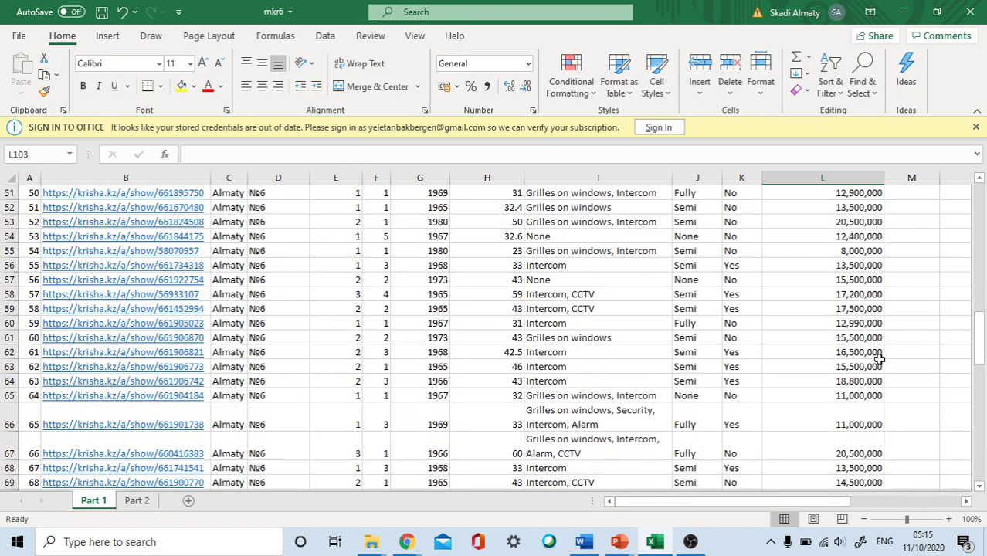
scroll(879, 359, down, 8)
scroll(879, 359, down, 10)
scroll(879, 359, up, 5)
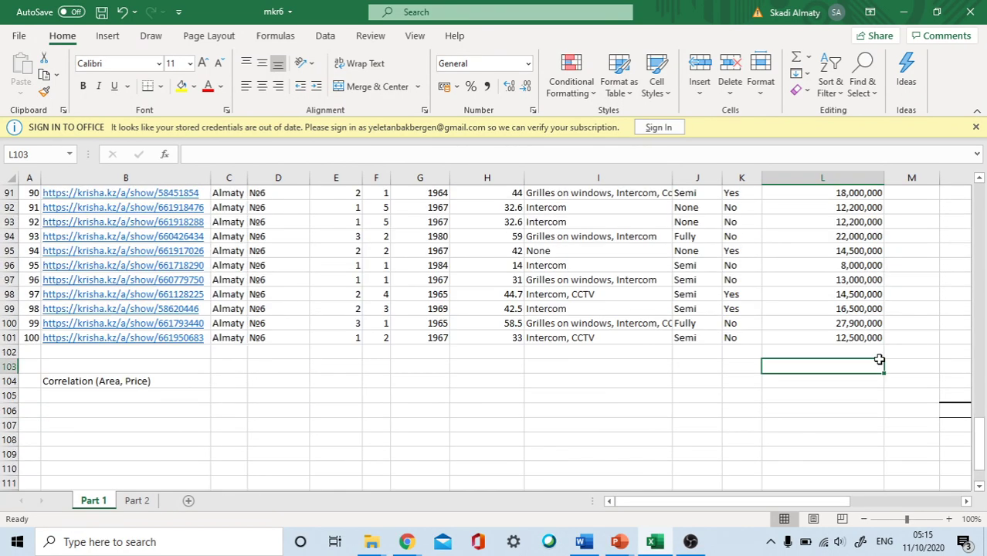
scroll(873, 338, up, 8)
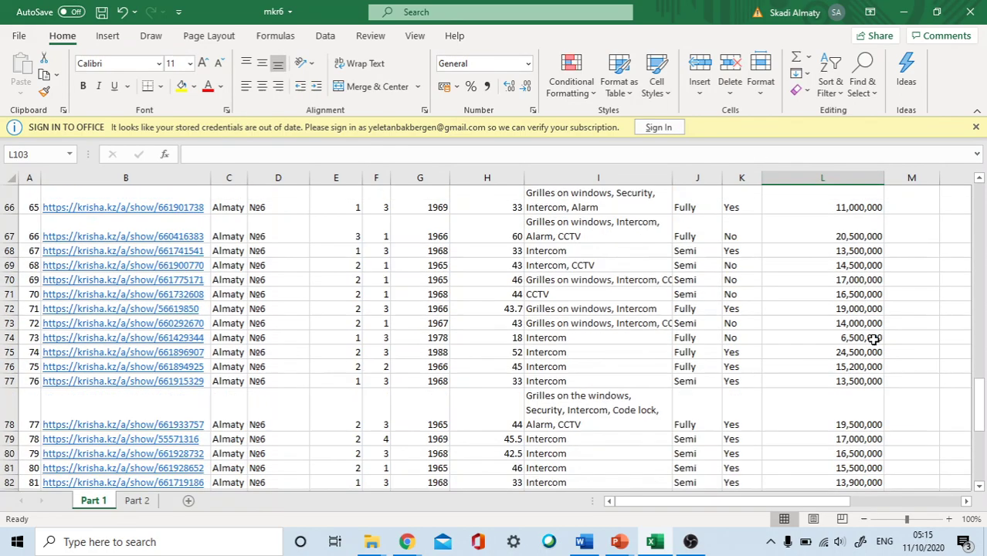
scroll(873, 338, up, 10)
scroll(873, 338, up, 9)
scroll(873, 337, up, 1)
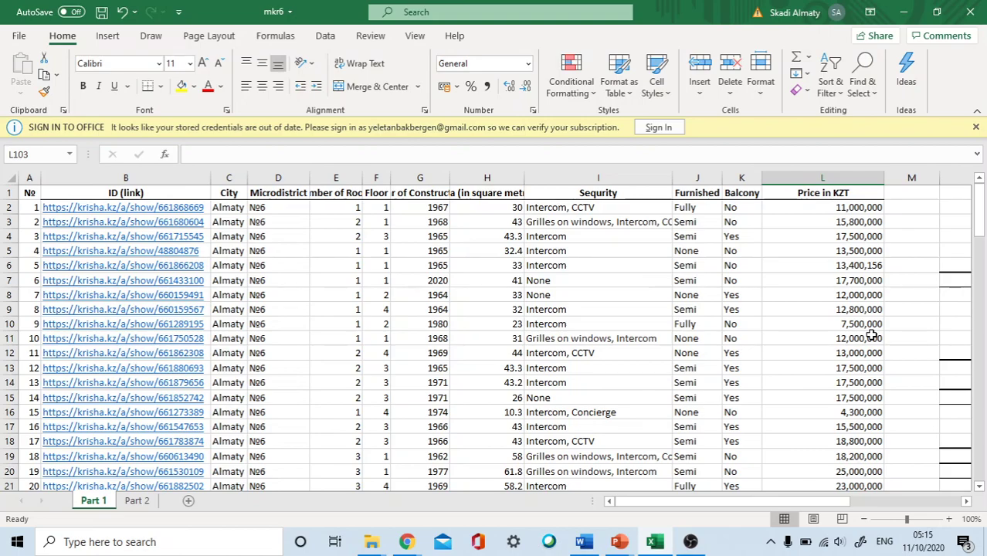
click(832, 176)
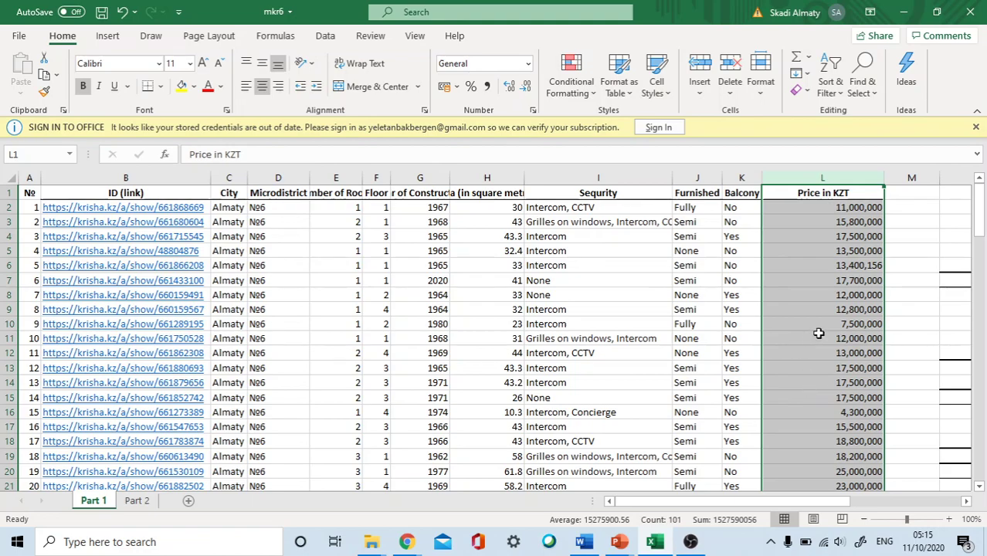
click(619, 542)
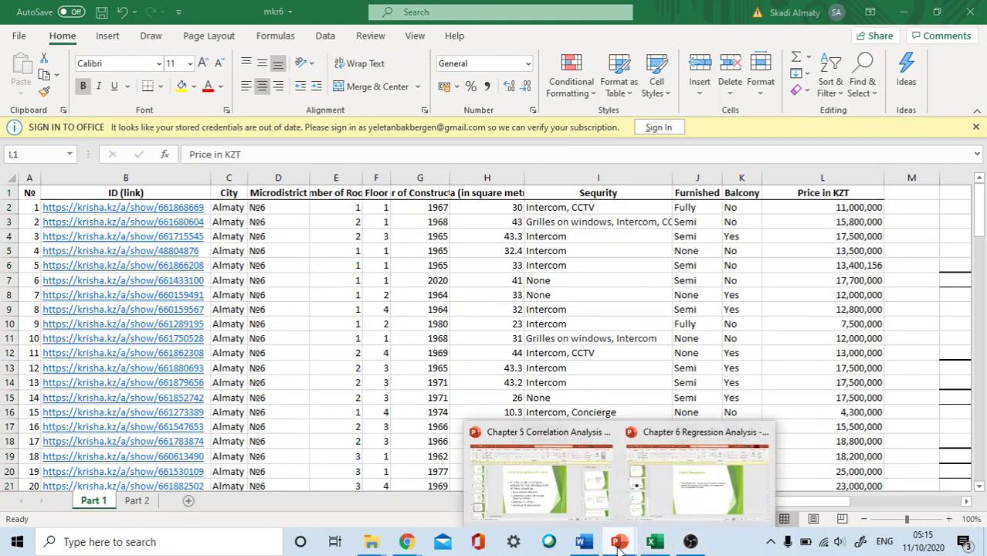
click(587, 501)
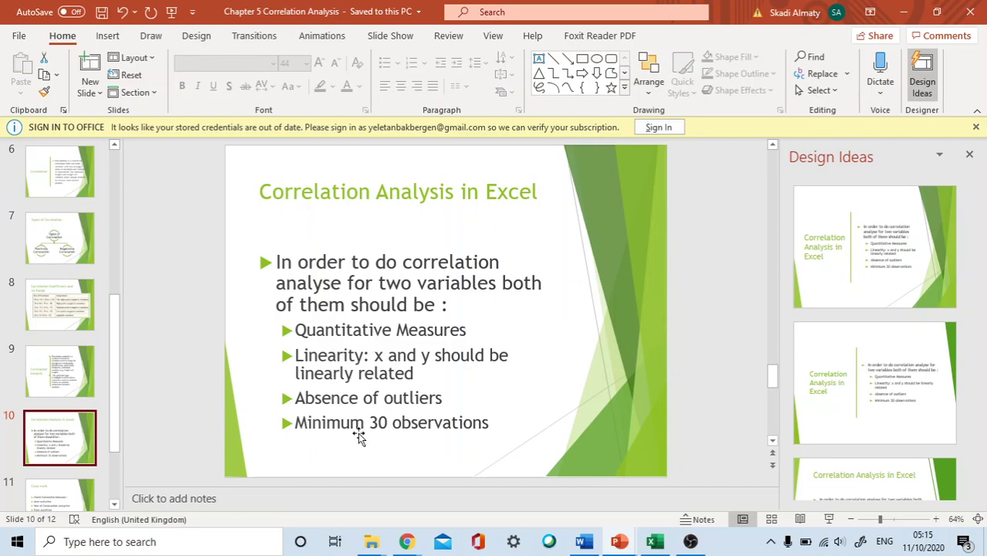
key(alt+Tab)
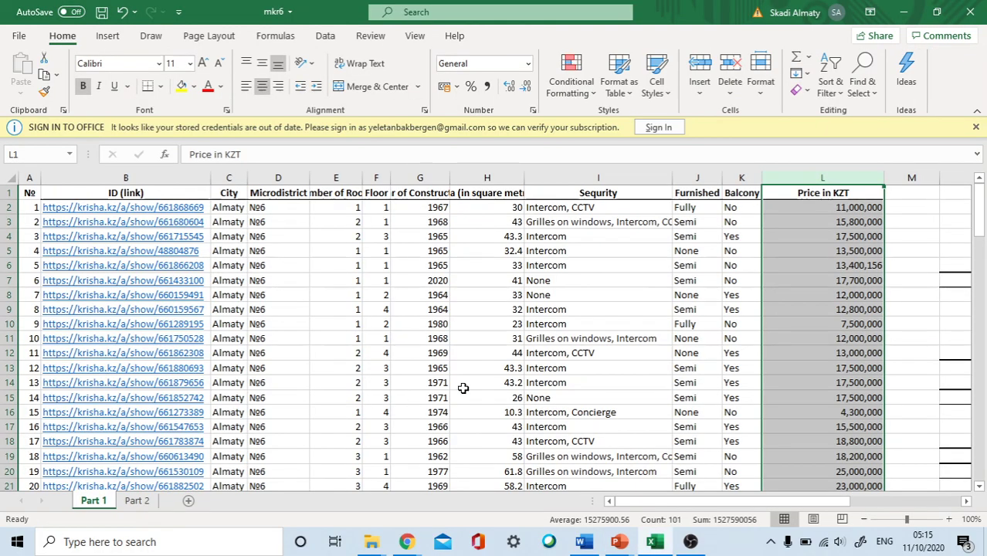
scroll(494, 389, down, 6)
scroll(511, 388, down, 6)
scroll(512, 388, down, 14)
key(alt+Tab)
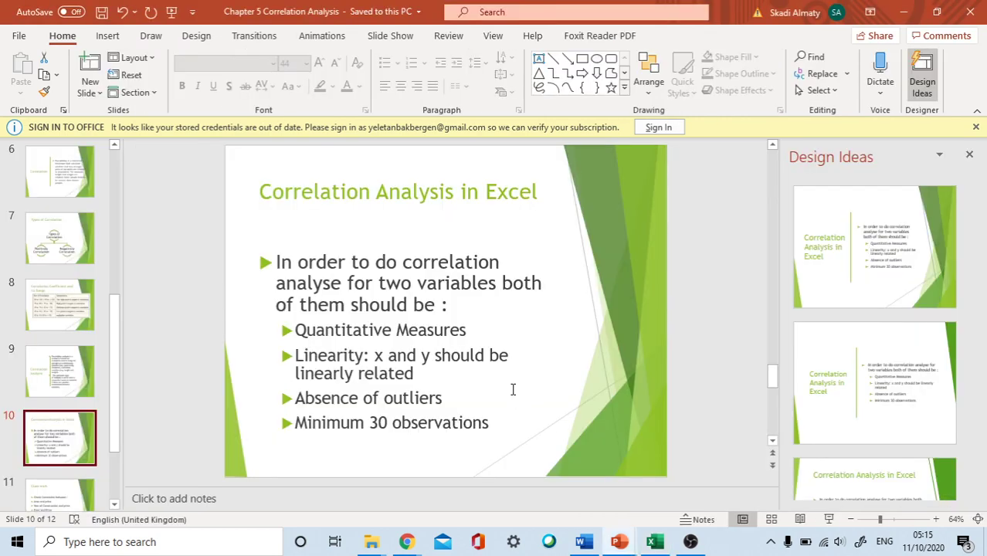
key(alt+Tab)
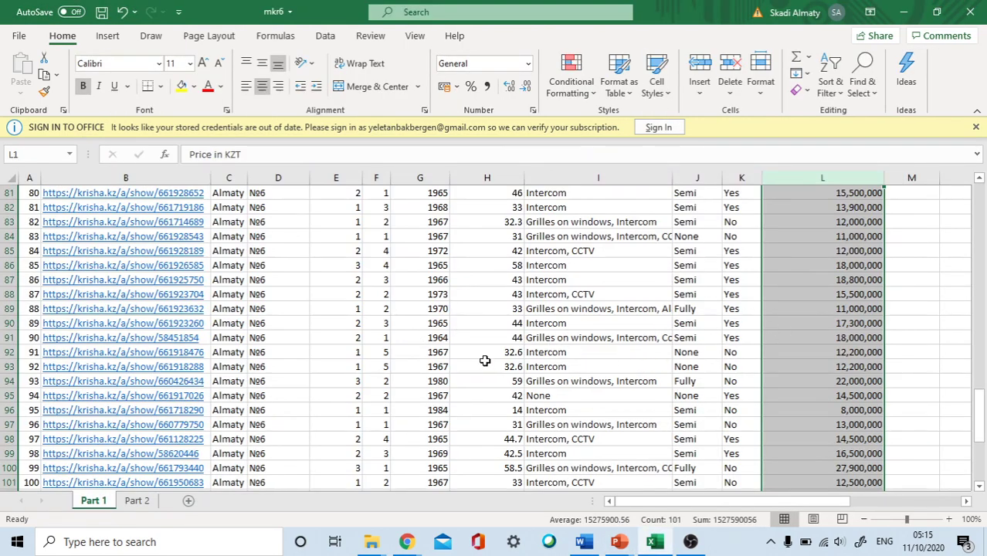
key(alt+Tab)
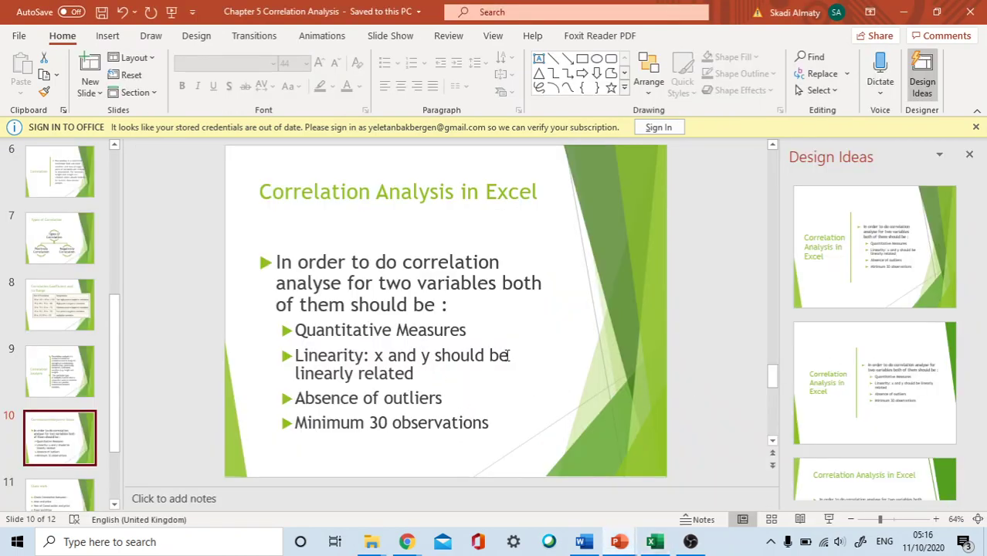
key(alt+Tab)
scroll(624, 396, up, 10)
scroll(637, 415, up, 8)
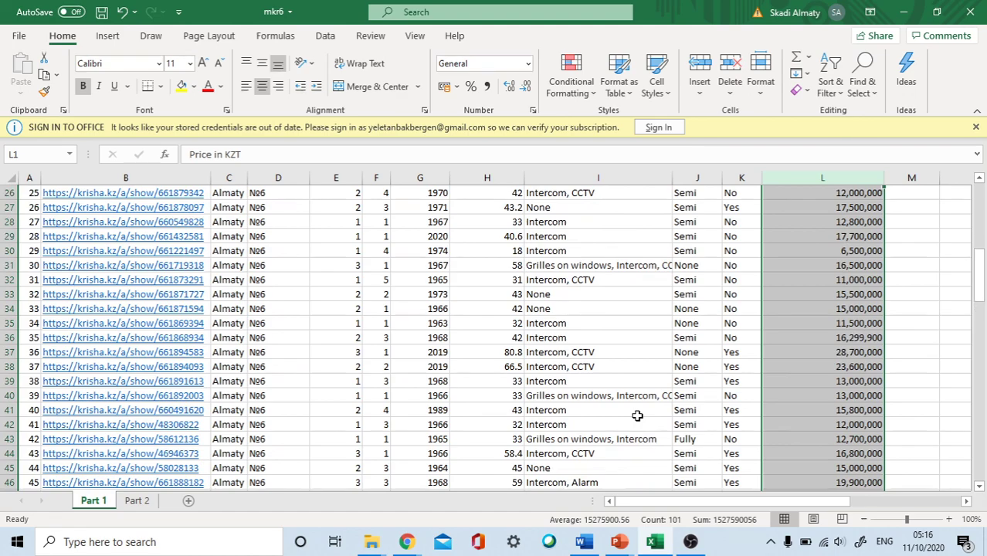
scroll(637, 417, up, 8)
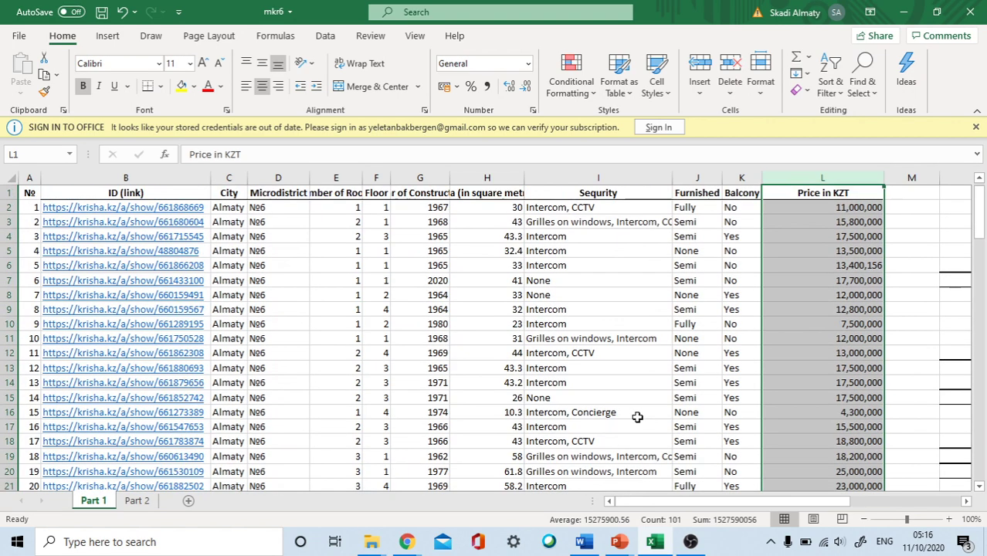
Insert a 2-D line chart of the Price in KZT column
click(110, 37)
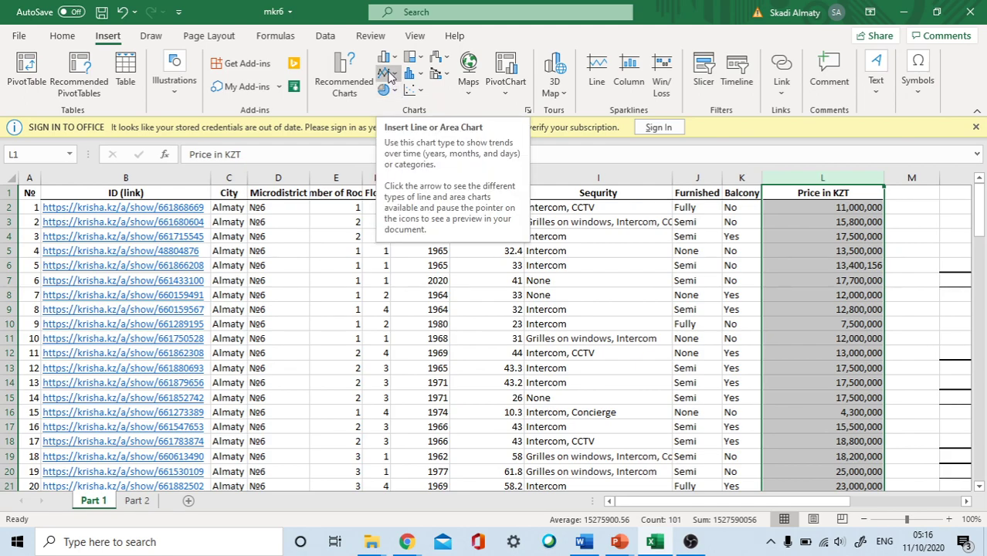
click(390, 74)
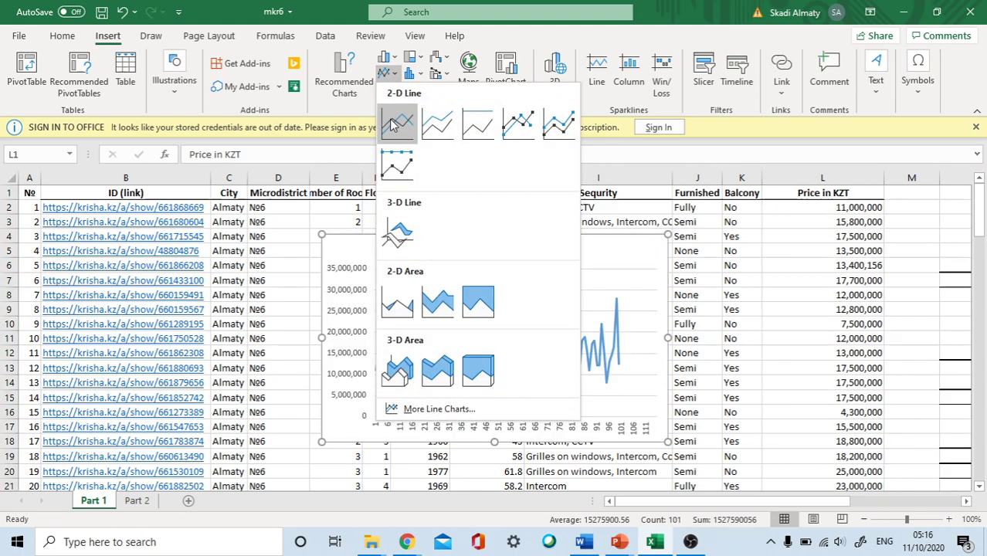
click(397, 122)
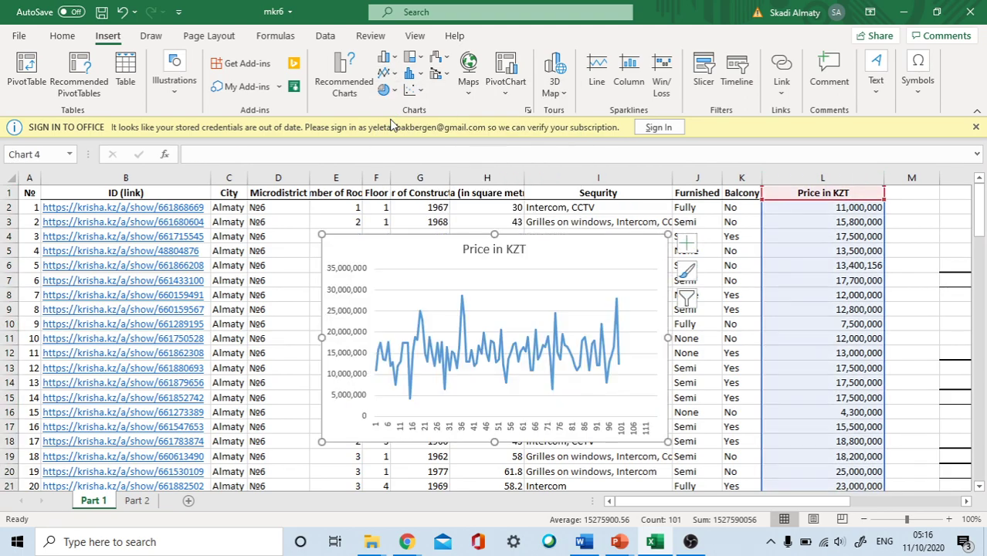
In the chart's data source, replace the Price in KZT series with a new 'Price of aflat' series
click(585, 284)
right_click(585, 284)
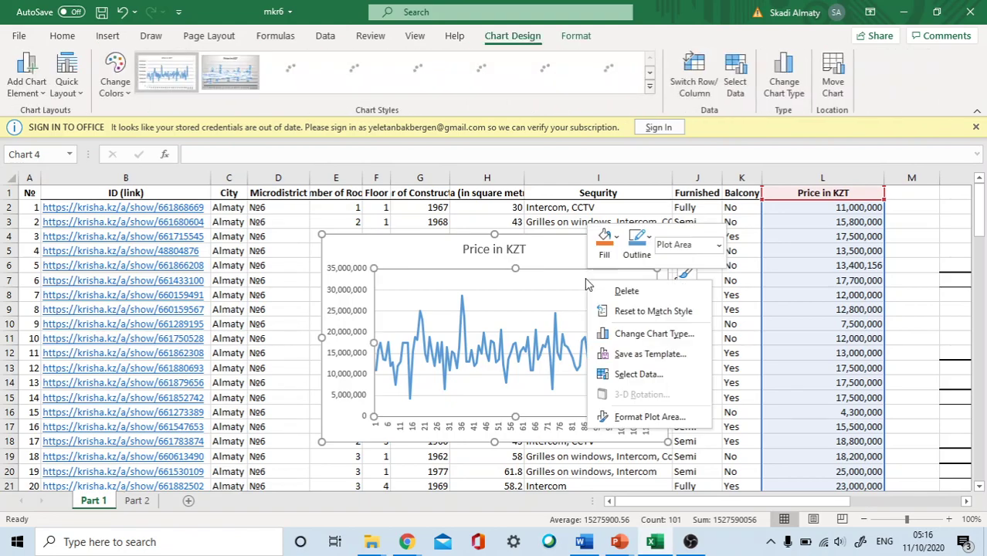
click(639, 374)
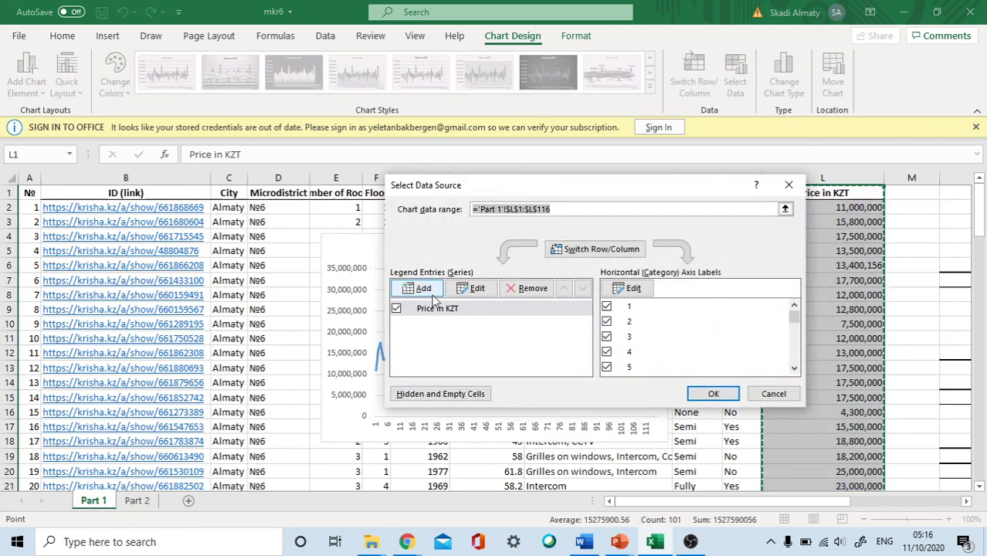
click(525, 289)
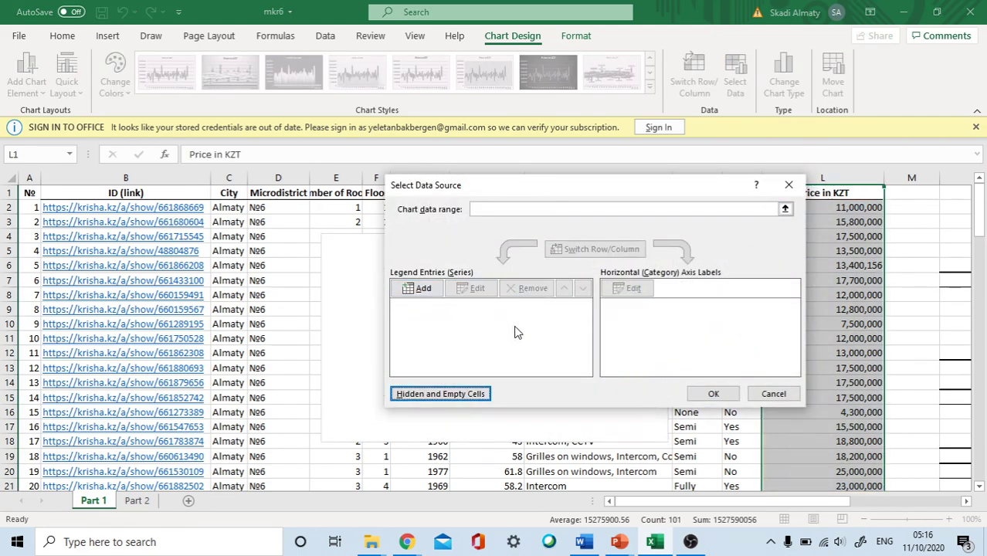
click(421, 289)
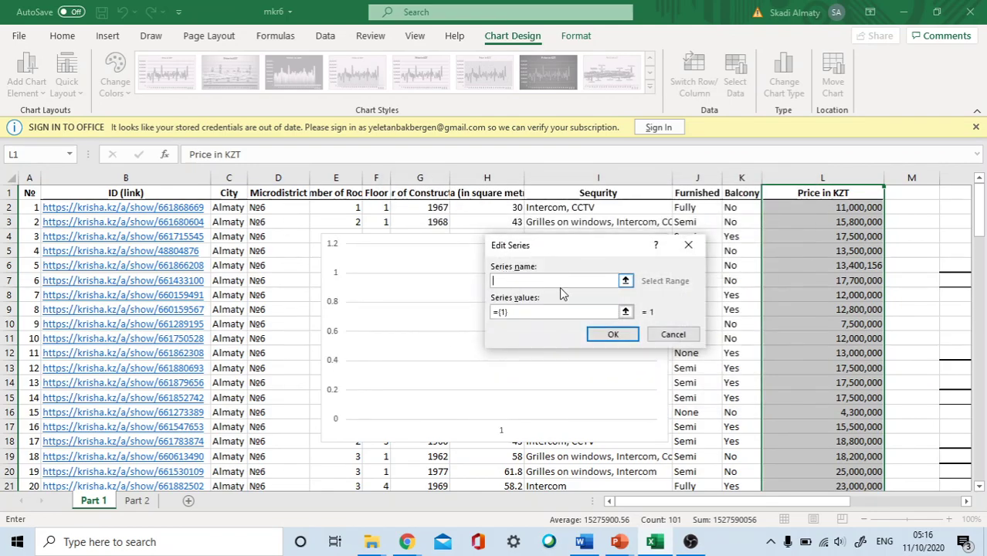
text(Pr)
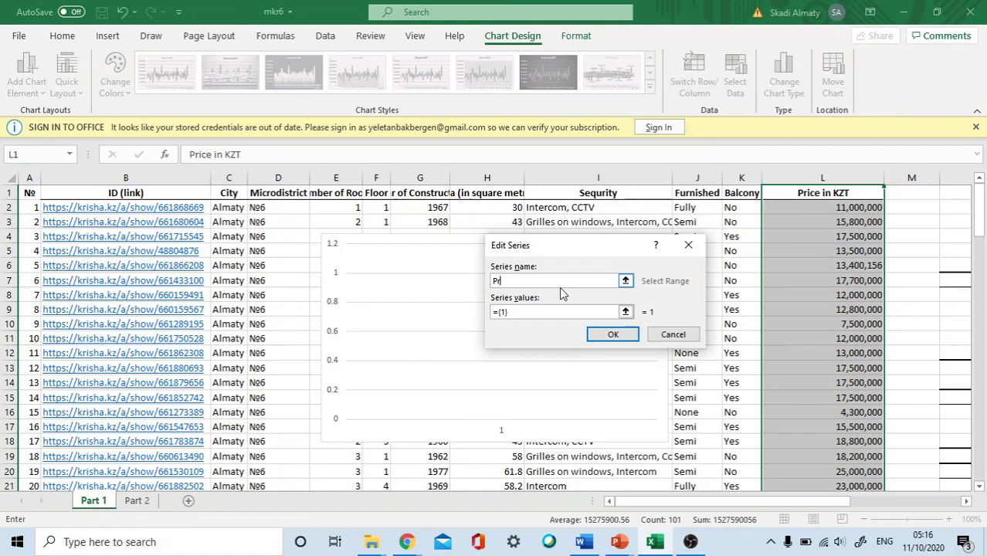
text(ice o)
text(f a)
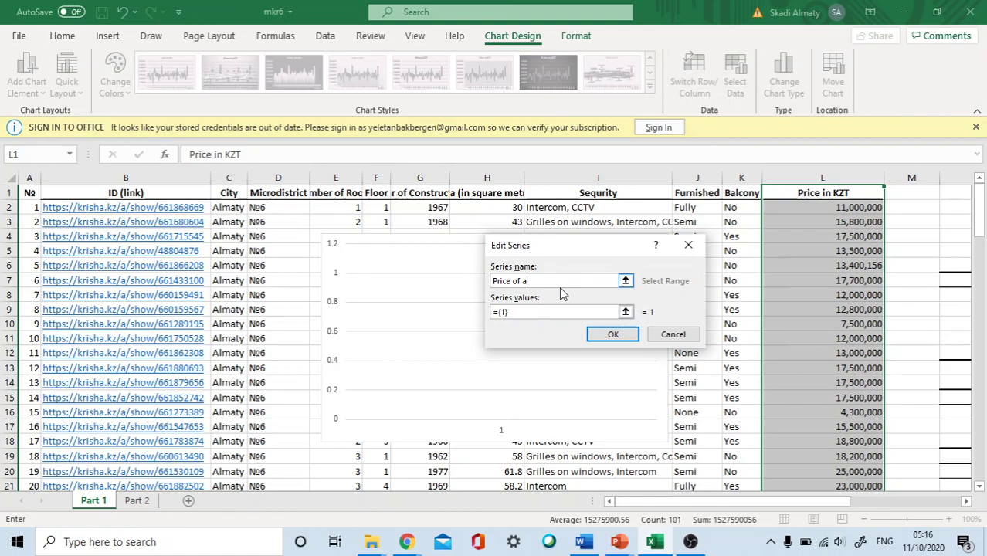
text(flat)
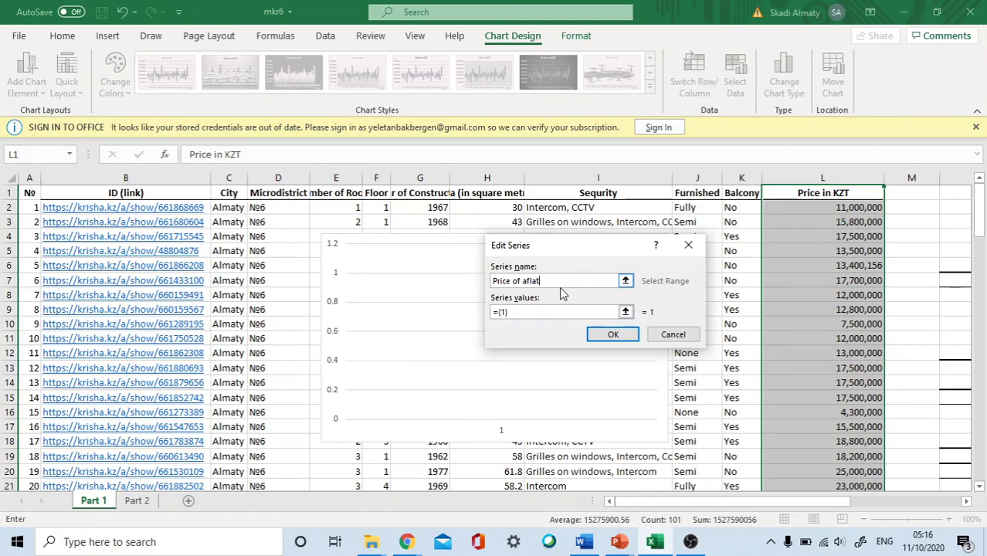
Set the new series values to the prices in L2:L101 and confirm
click(526, 312)
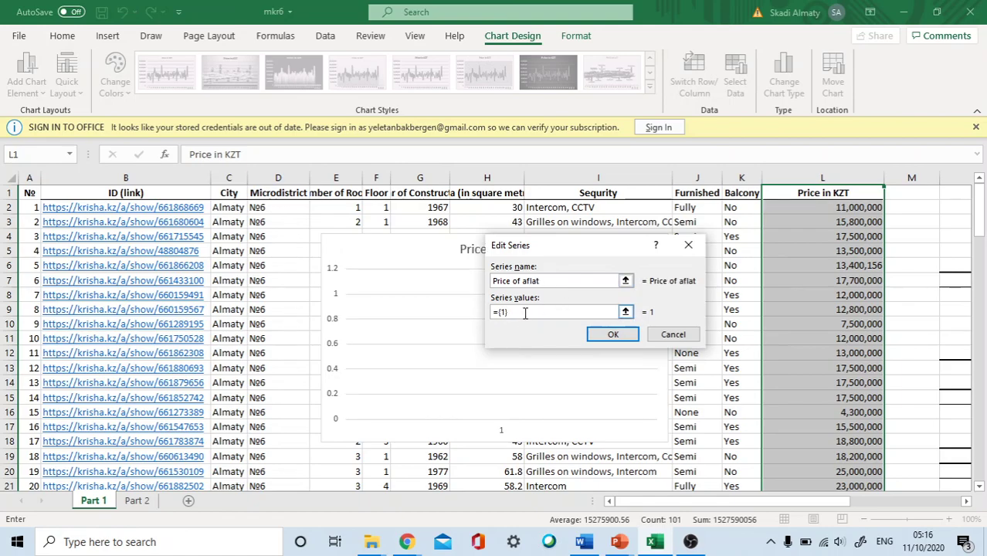
key(BackSpace)
key(BackSpace)
key(BackSpace)
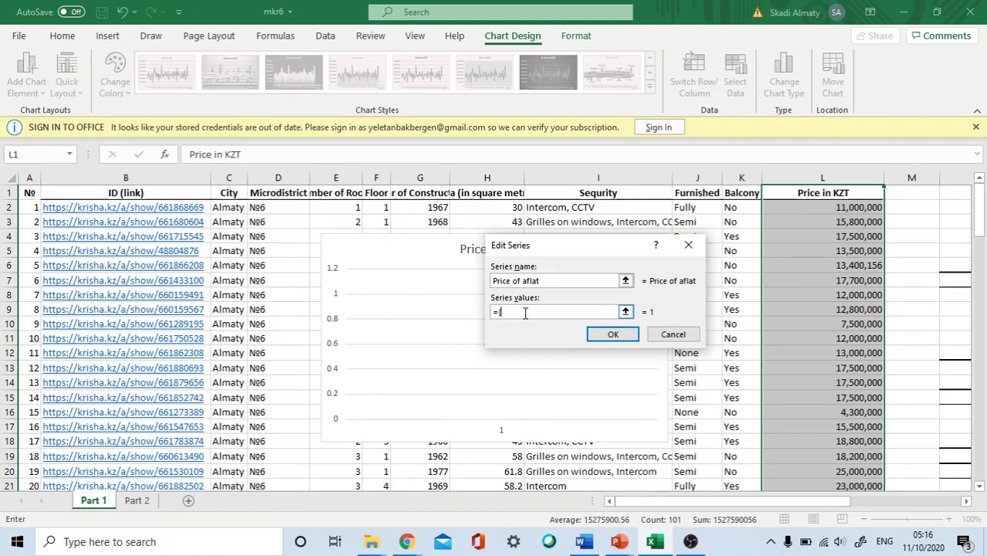
click(847, 209)
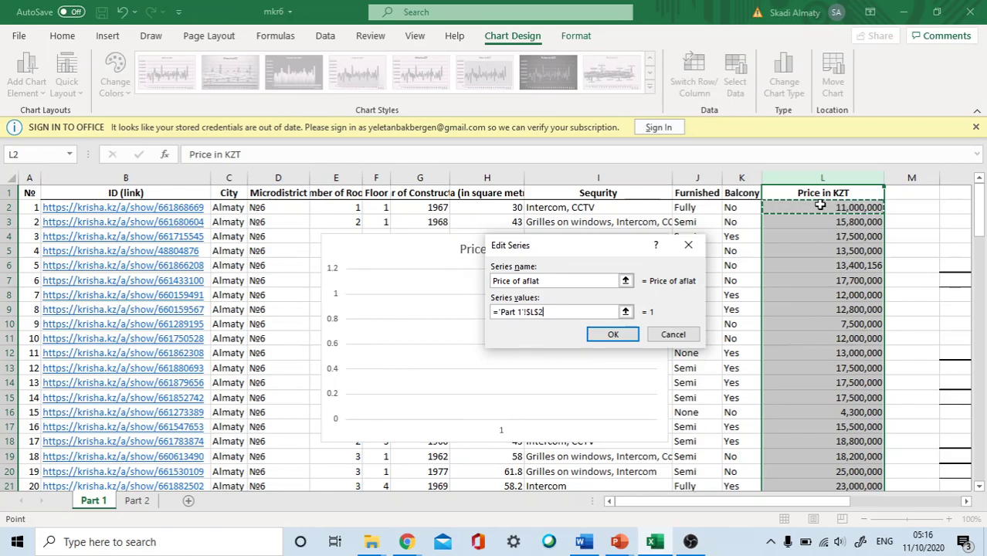
mouse_move(841, 205)
mouse_down()
mouse_move(789, 553)
mouse_move(801, 498)
mouse_up()
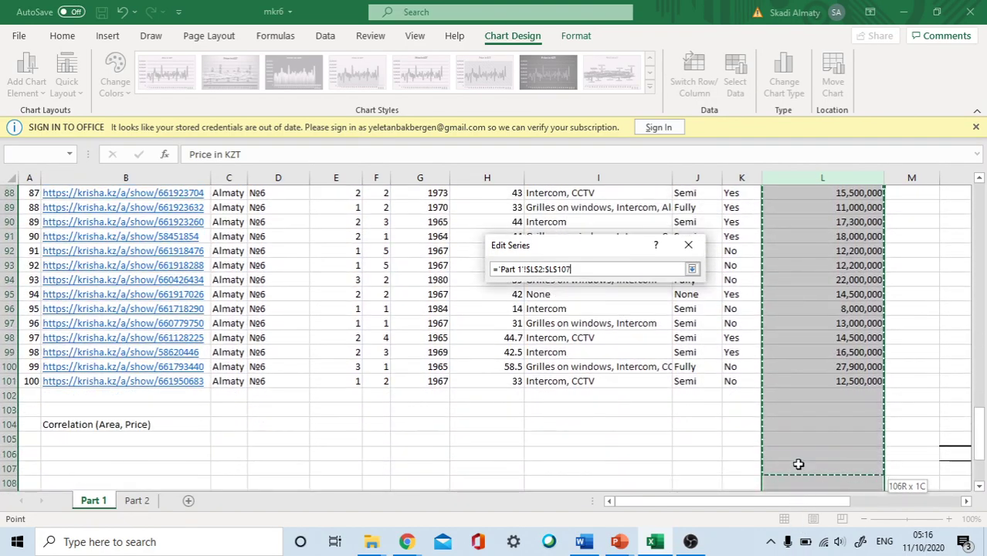
drag(801, 498, 809, 386)
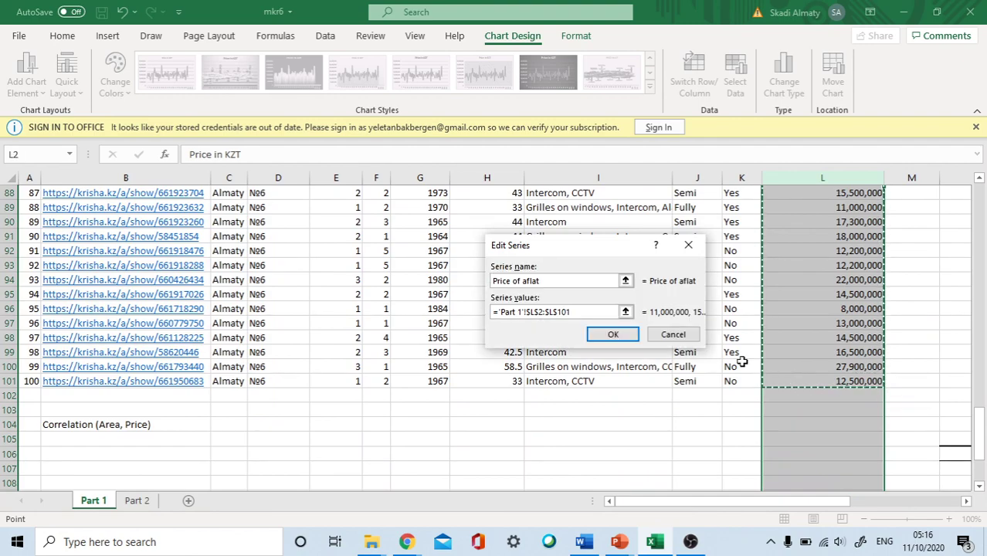
click(607, 345)
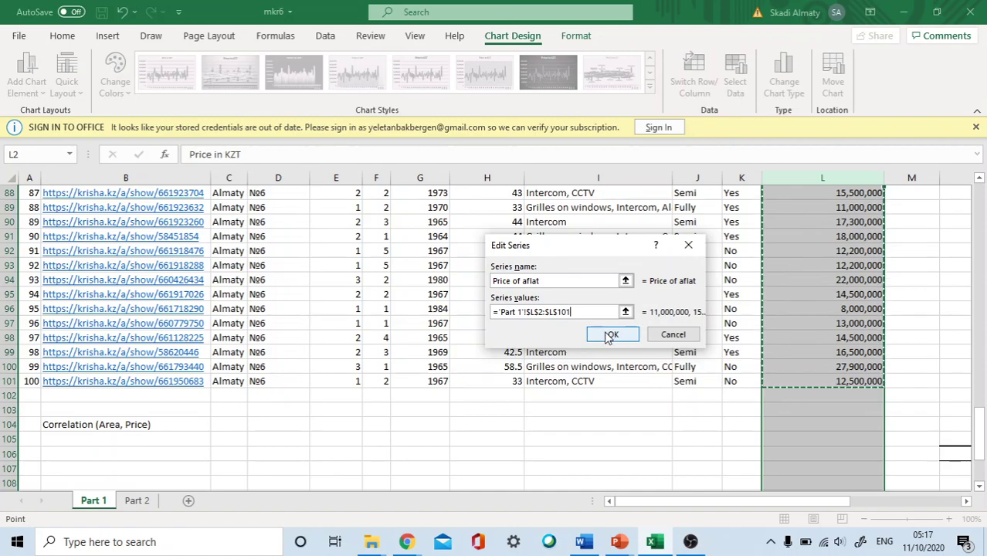
Confirm the series and begin editing the horizontal axis label range
click(609, 337)
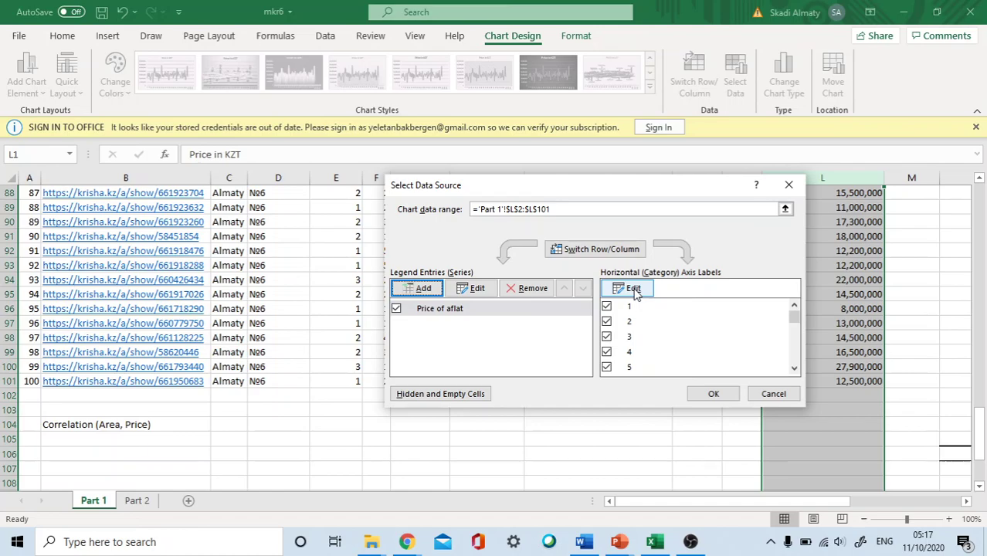
click(632, 290)
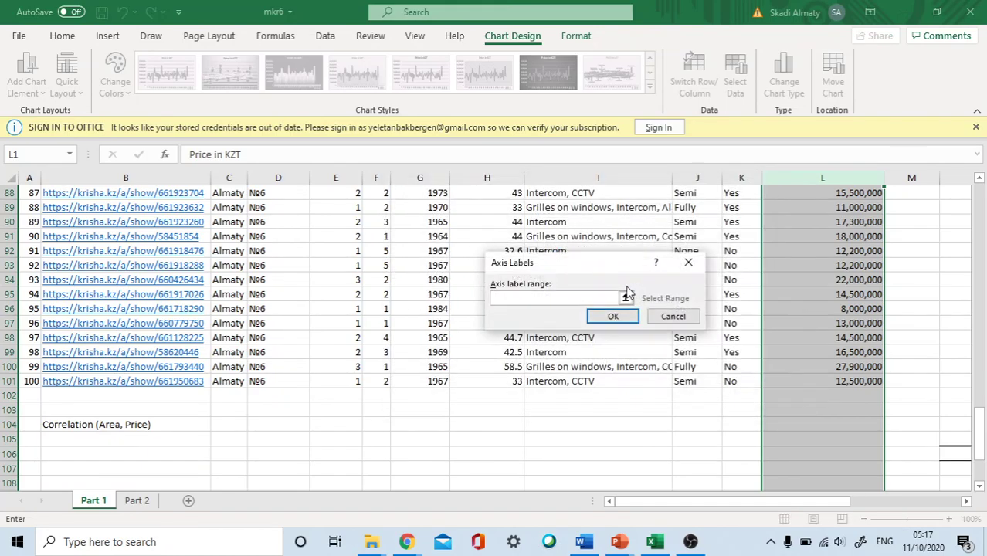
scroll(627, 292, up, 7)
scroll(627, 292, up, 8)
drag(594, 270, 740, 223)
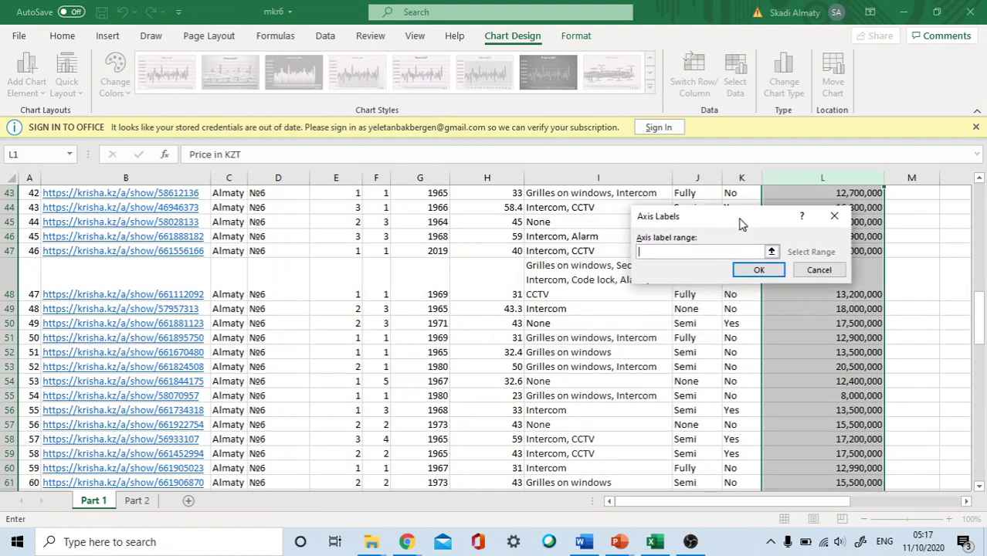
scroll(512, 313, up, 2)
scroll(512, 313, up, 8)
scroll(512, 313, up, 6)
scroll(512, 299, down, 2)
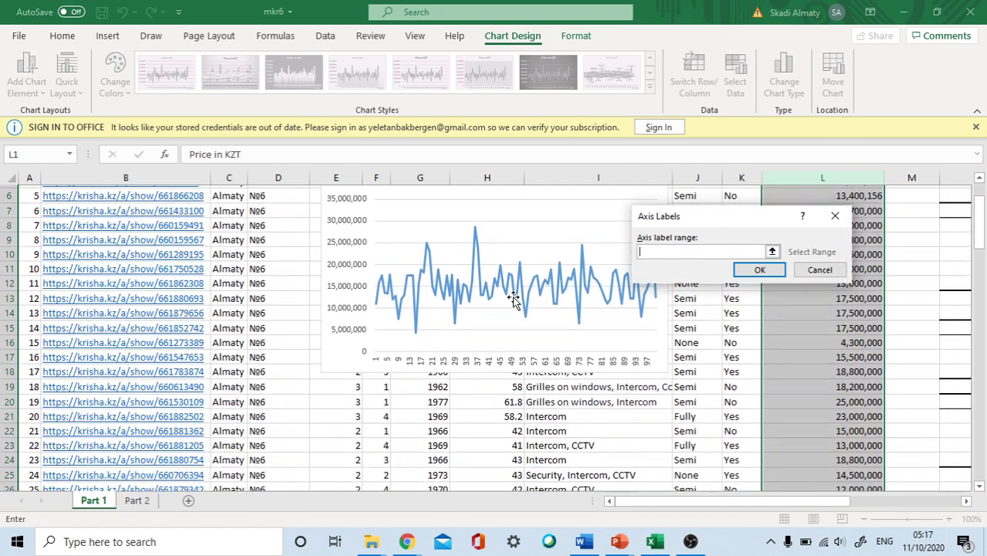
scroll(512, 300, up, 1)
scroll(536, 278, up, 1)
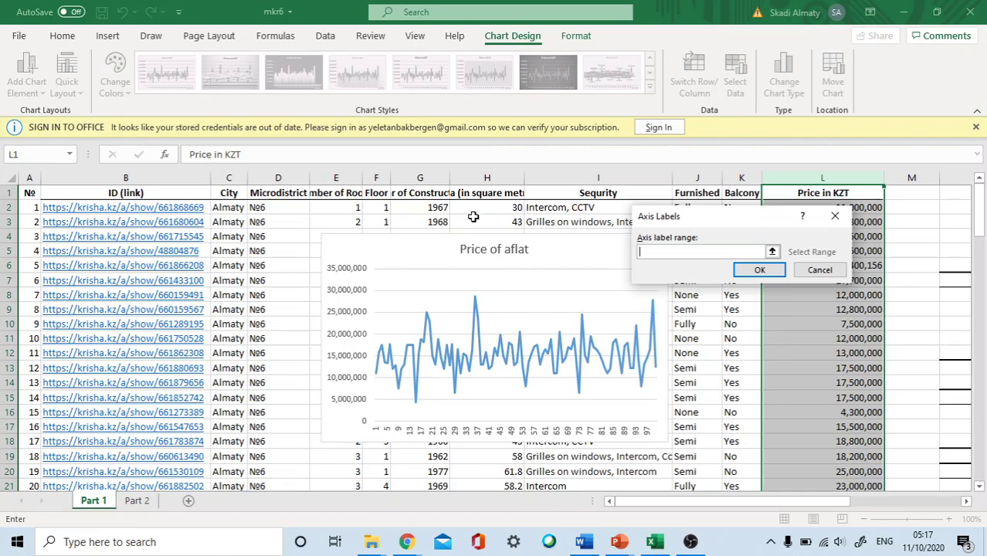
Use the areas in H2:H101 as axis labels and apply the chart data
drag(493, 206, 462, 553)
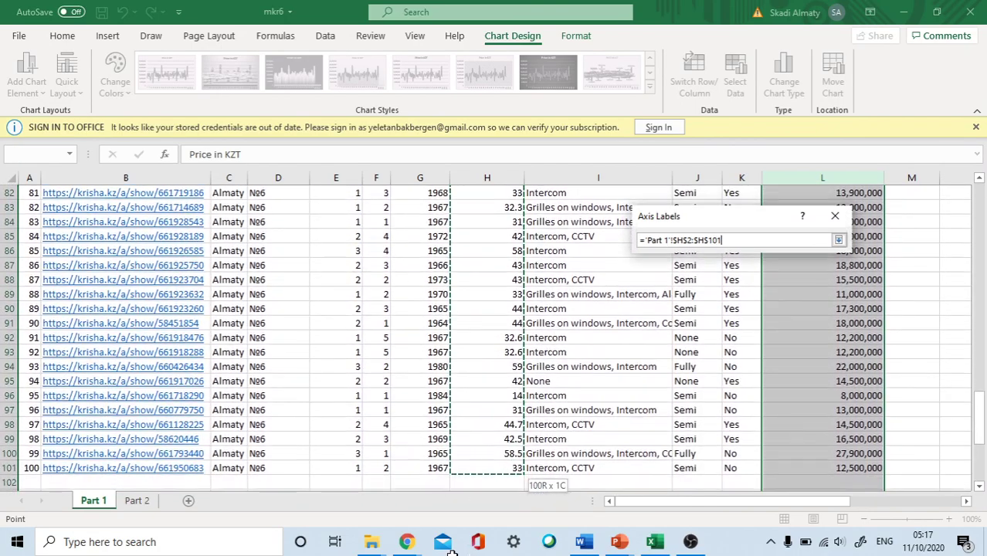
drag(463, 553, 482, 429)
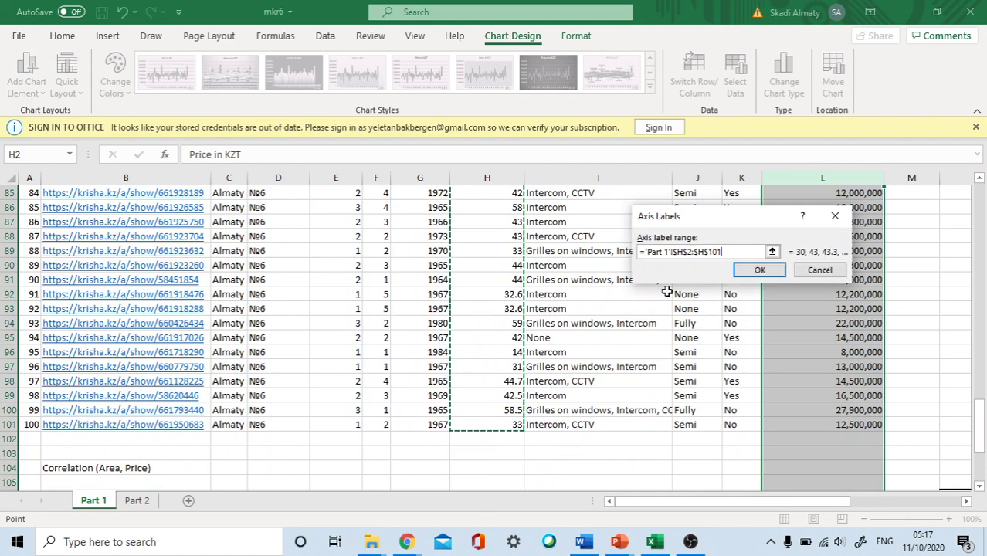
click(759, 270)
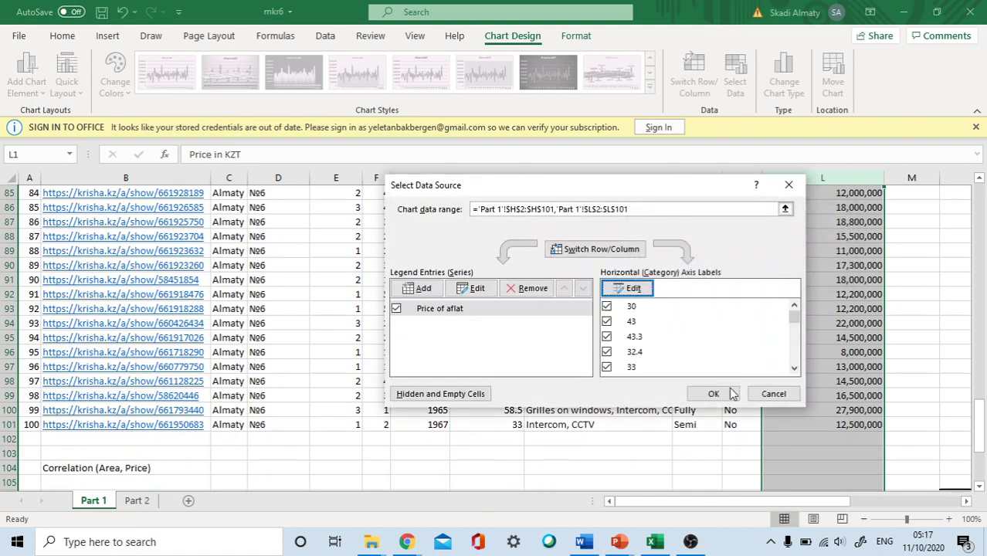
click(708, 392)
scroll(646, 322, up, 4)
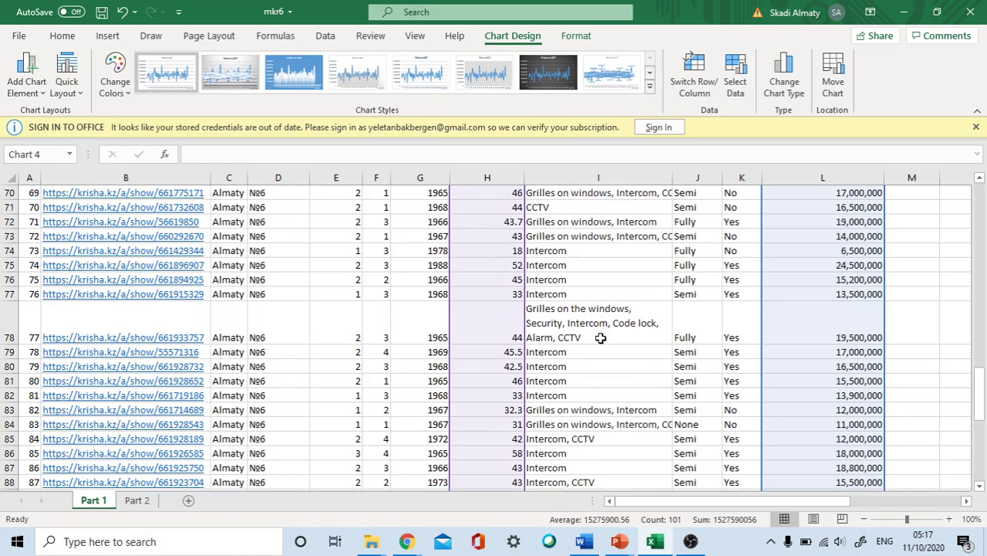
Drag the Price of aflat chart down to about rows 57–70, then return to the sheet's top
scroll(601, 337, up, 6)
scroll(601, 338, down, 12)
scroll(605, 340, down, 10)
scroll(604, 340, up, 10)
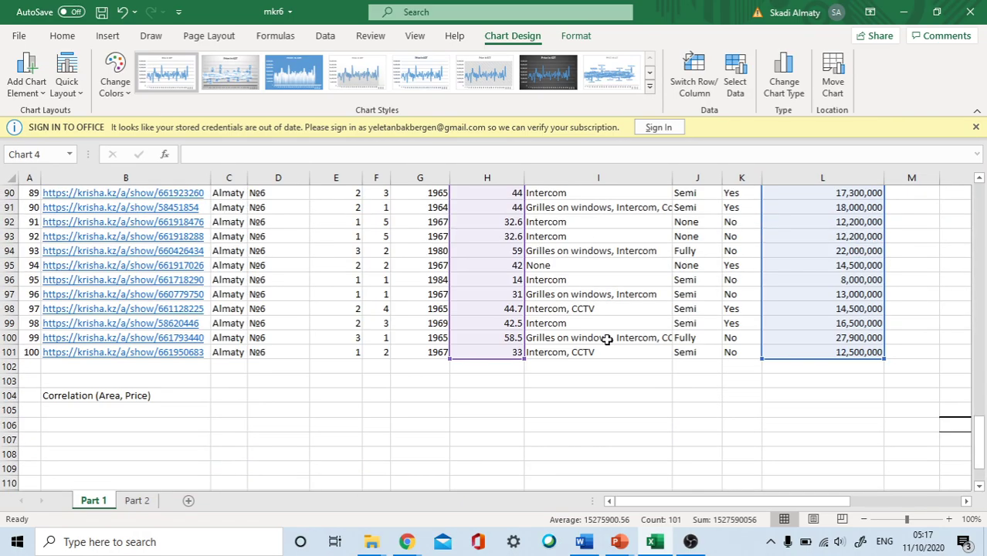
scroll(605, 340, up, 5)
scroll(606, 340, up, 6)
scroll(607, 340, up, 6)
scroll(608, 341, up, 4)
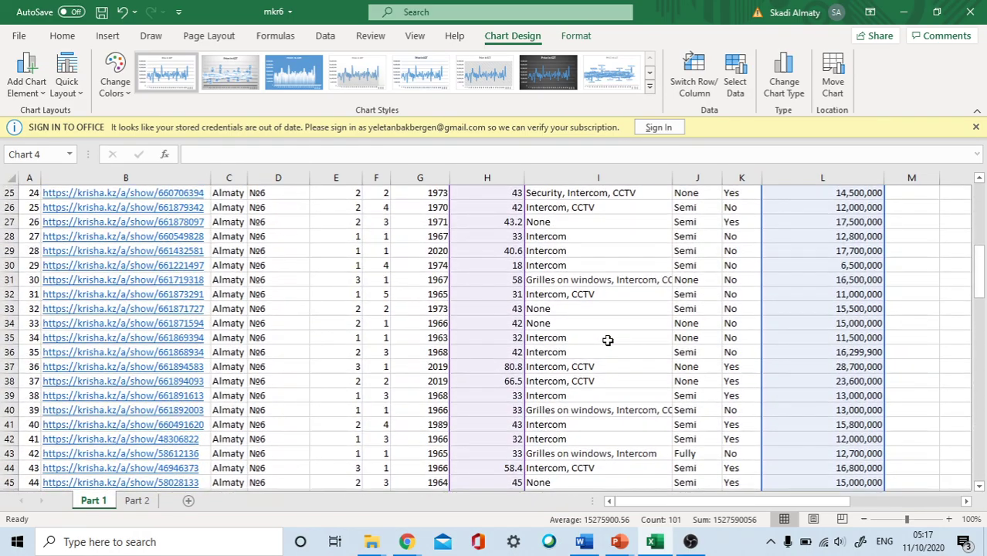
scroll(608, 341, up, 7)
drag(568, 212, 592, 352)
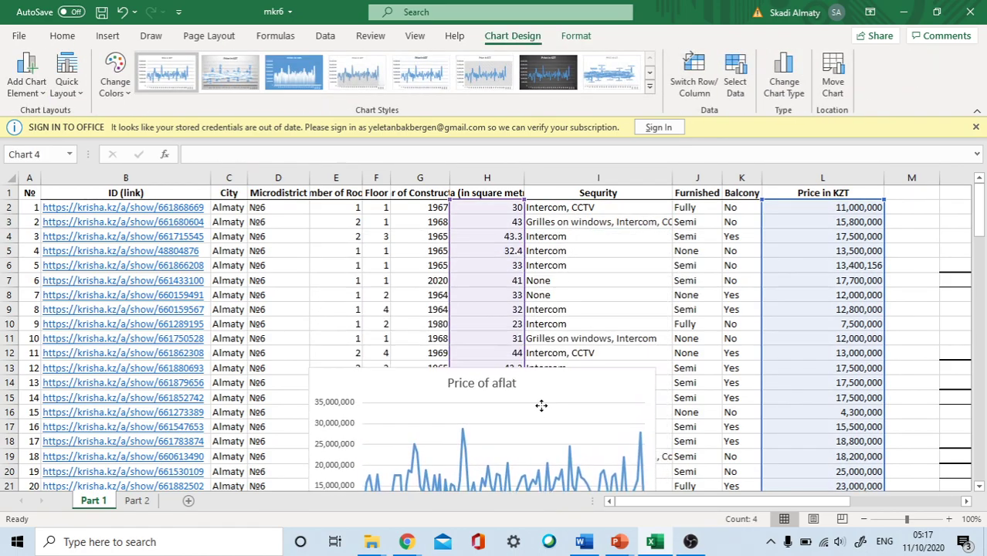
scroll(592, 352, down, 6)
scroll(591, 352, up, 3)
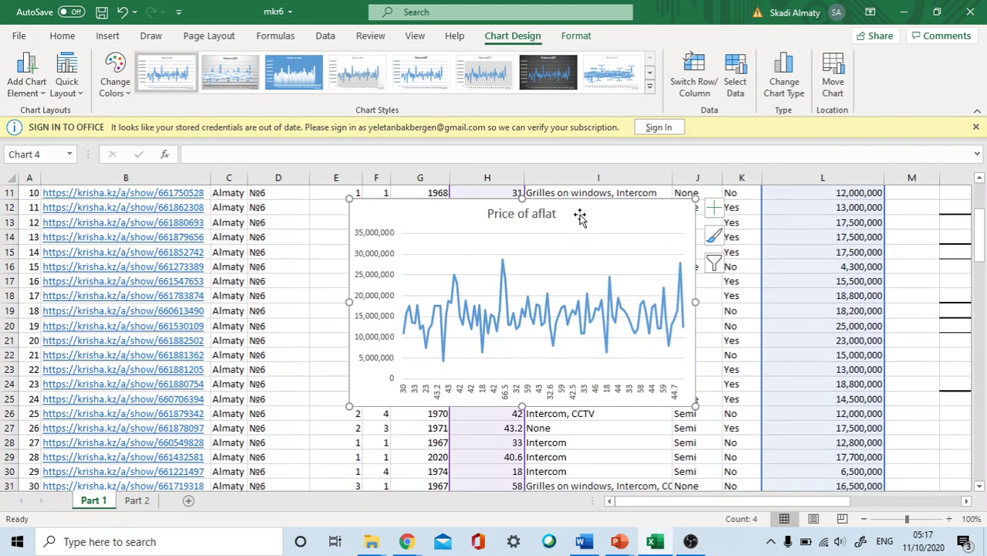
drag(583, 216, 581, 384)
scroll(581, 379, down, 3)
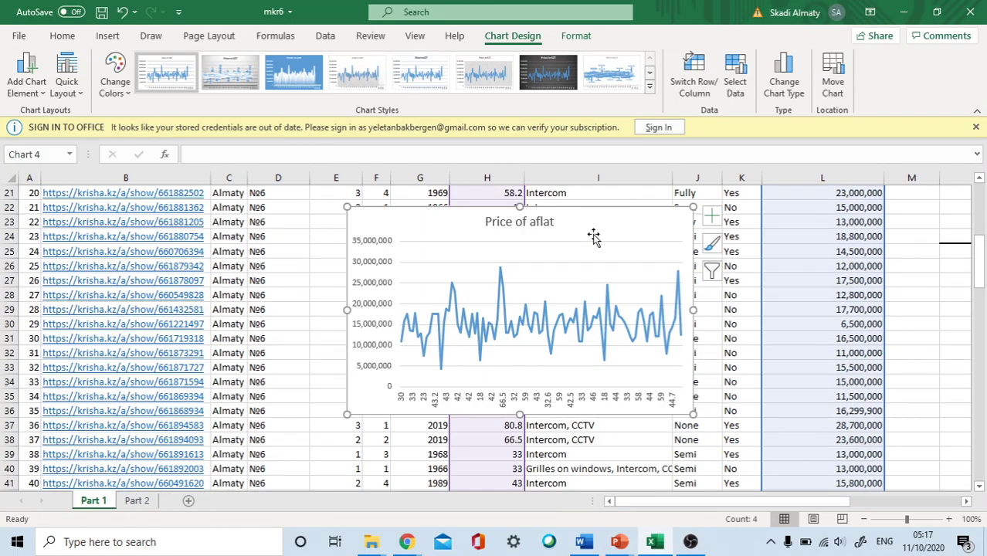
drag(594, 236, 594, 391)
scroll(594, 392, down, 5)
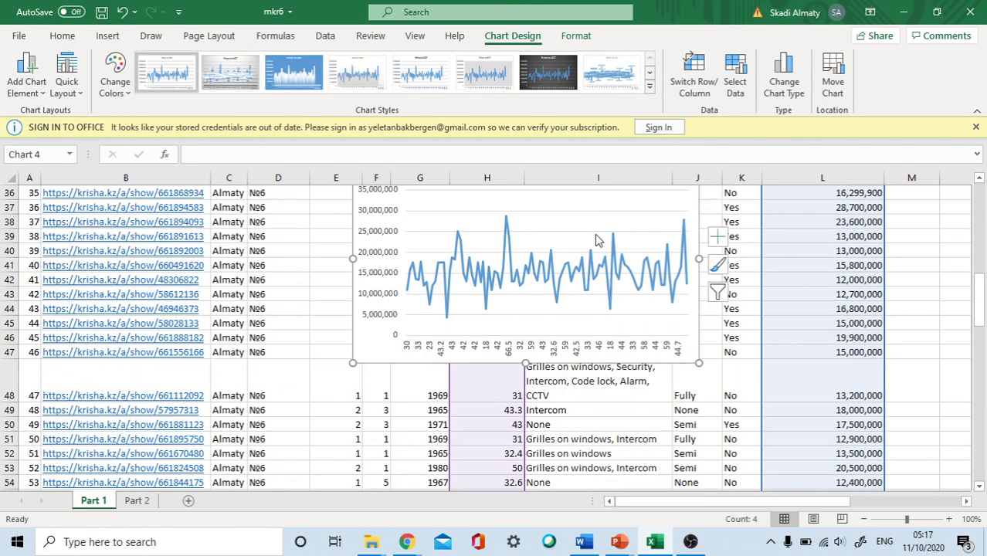
scroll(594, 238, up, 2)
drag(595, 238, 588, 466)
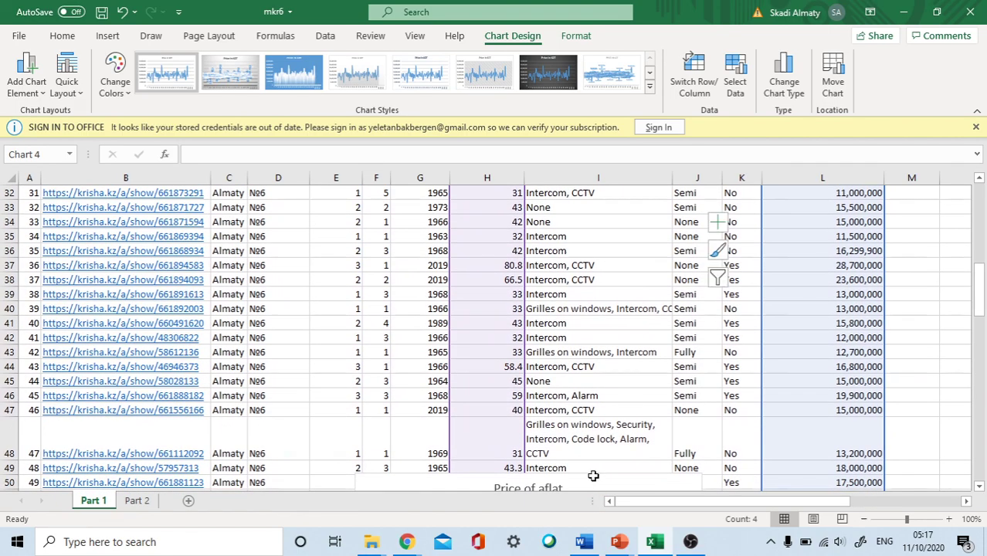
scroll(599, 295, down, 2)
scroll(599, 296, up, 2)
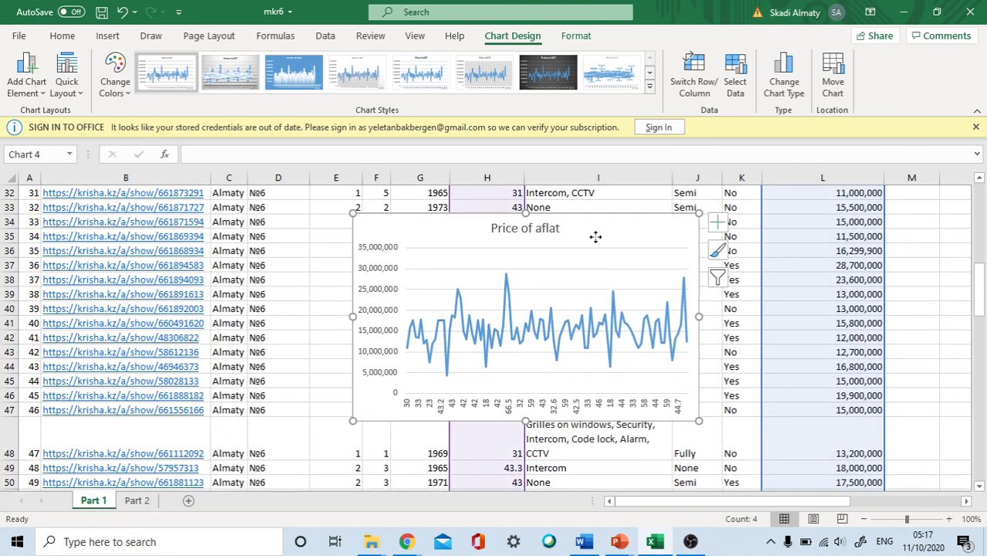
drag(595, 236, 577, 428)
scroll(577, 429, down, 3)
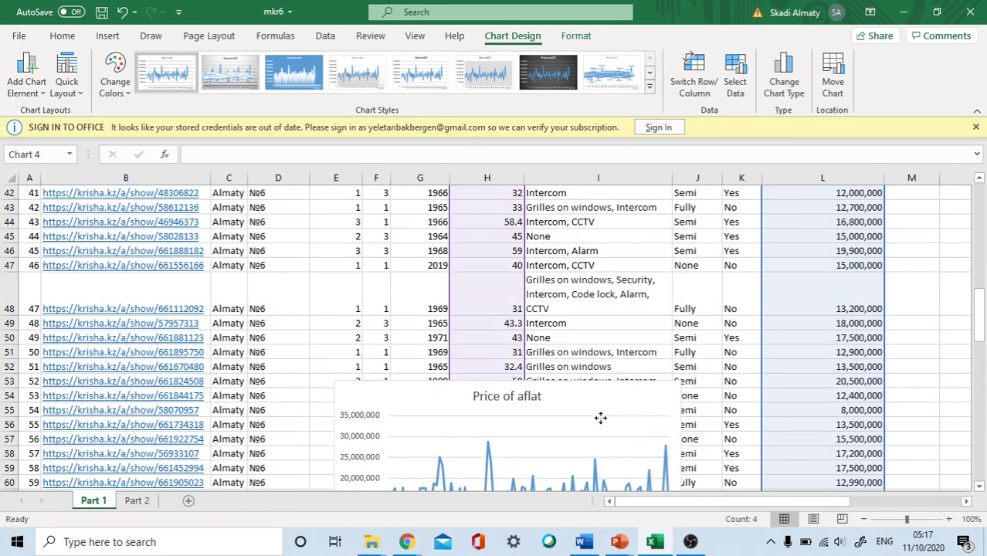
drag(599, 289, 599, 444)
scroll(599, 436, down, 7)
scroll(604, 274, up, 2)
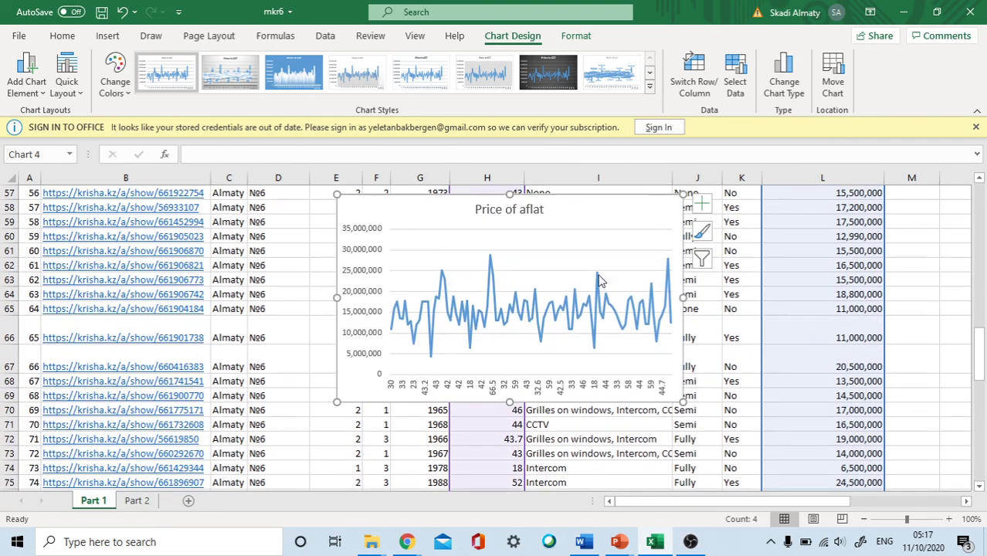
scroll(595, 286, up, 2)
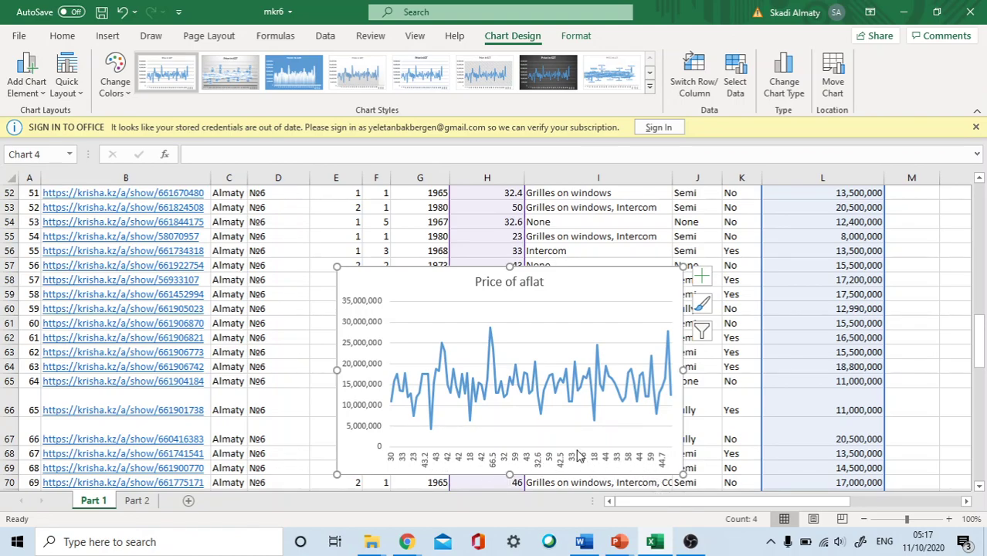
scroll(498, 255, up, 8)
scroll(498, 235, up, 8)
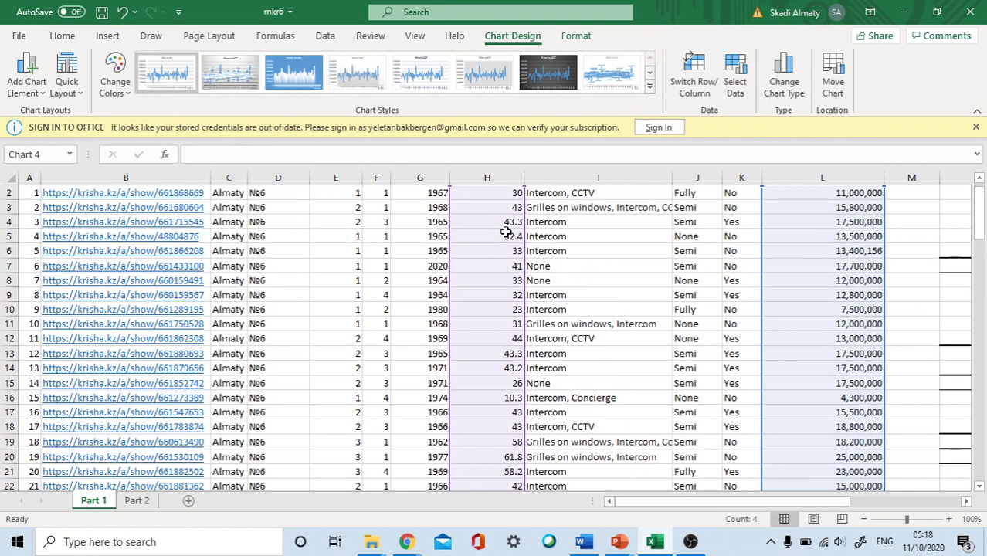
scroll(506, 231, up, 1)
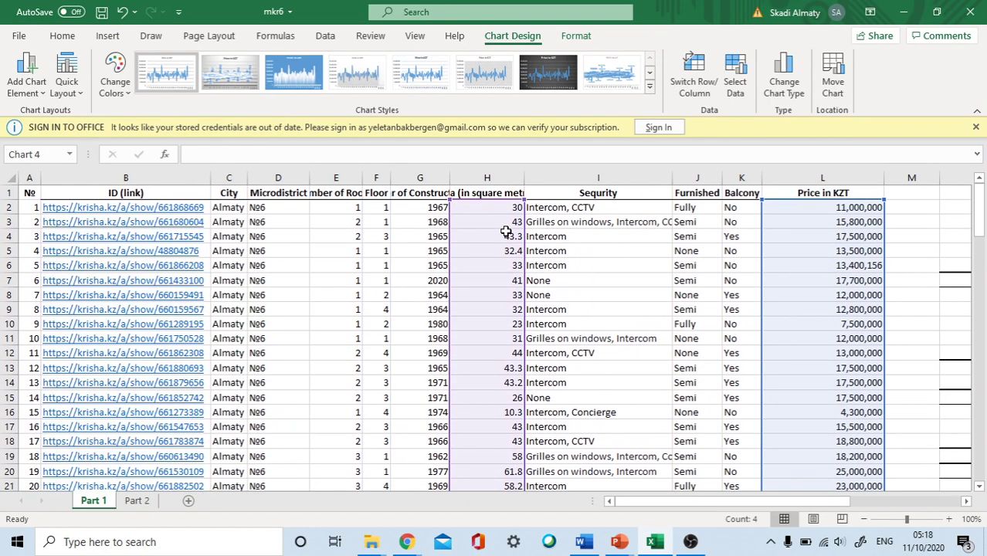
Sort by area column H smallest to largest, expanding the selection to whole rows
click(500, 178)
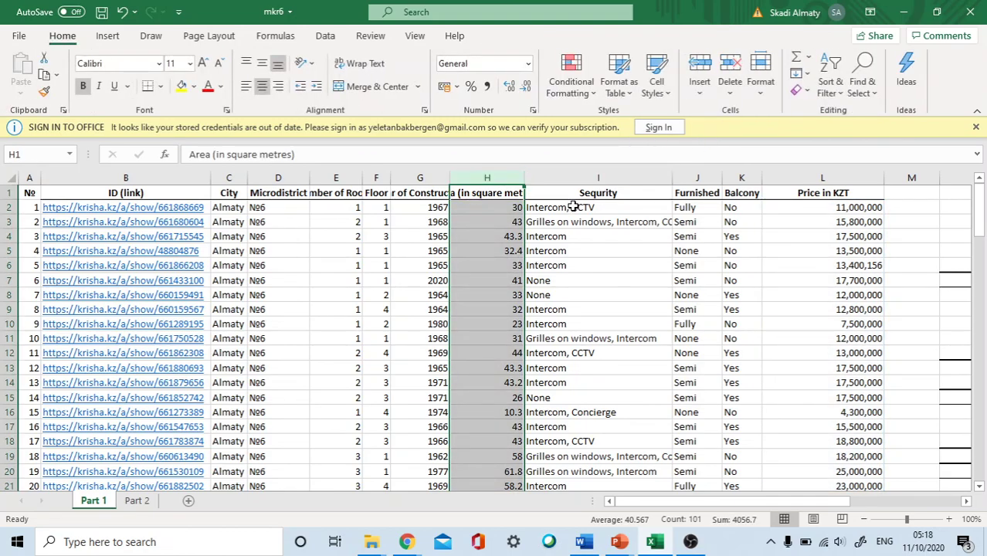
click(836, 92)
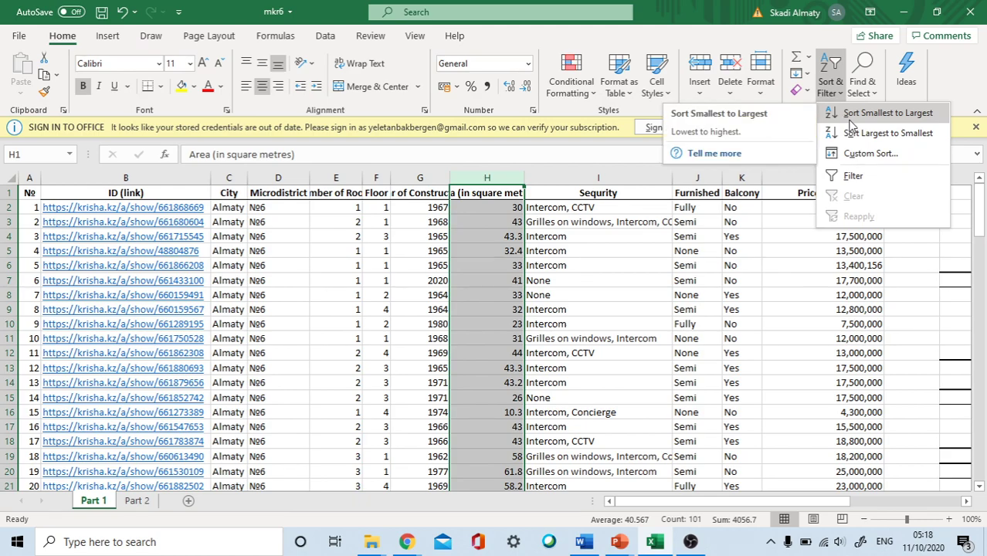
click(851, 116)
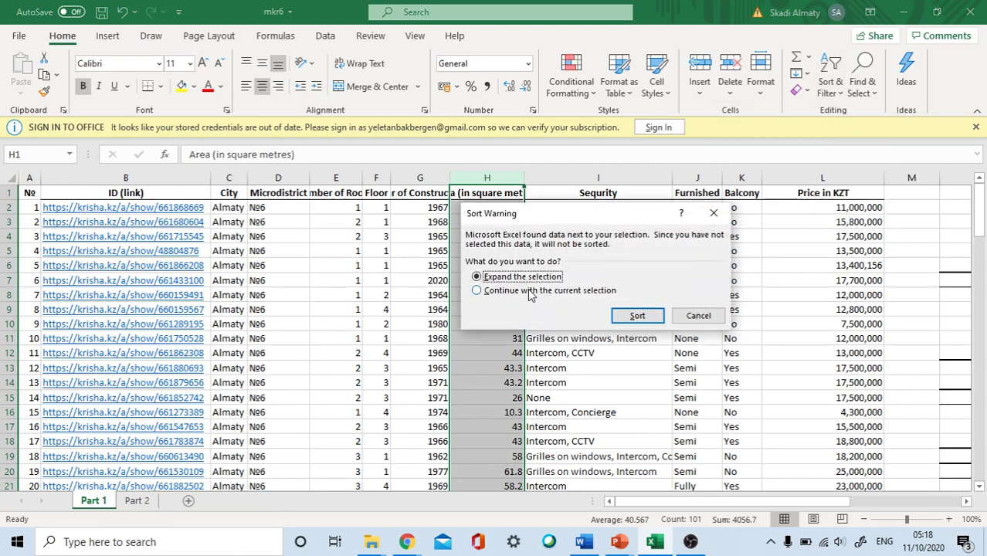
click(632, 315)
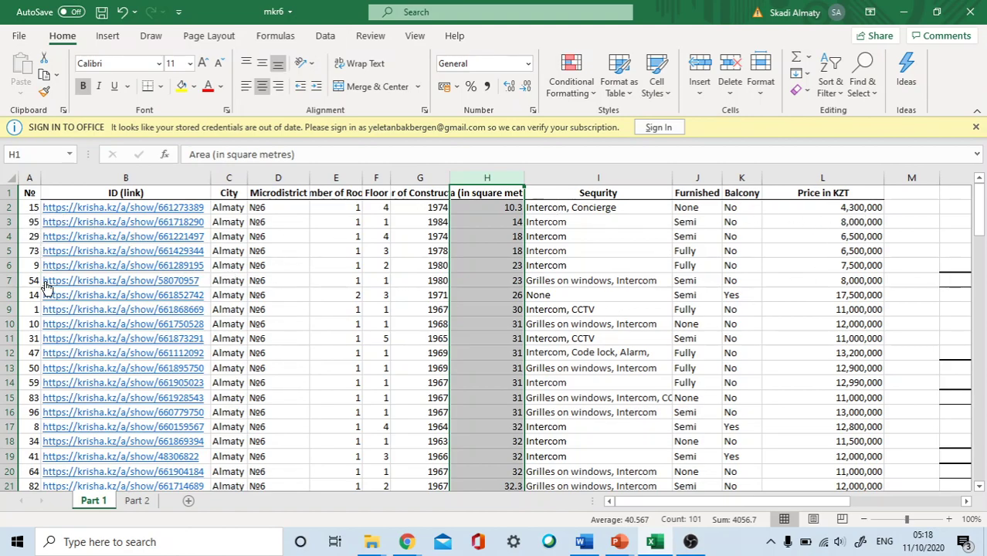
scroll(445, 382, down, 10)
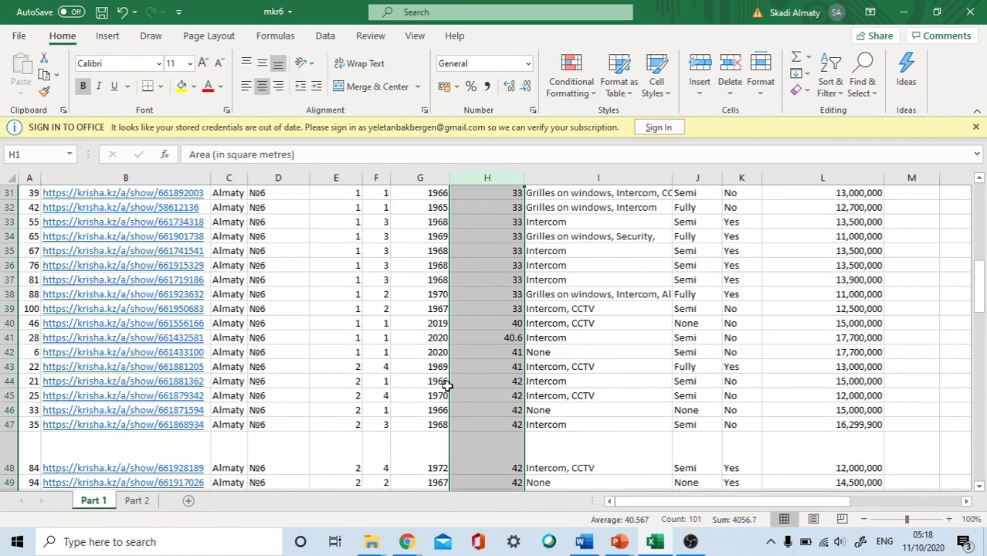
scroll(446, 382, down, 12)
scroll(471, 379, up, 6)
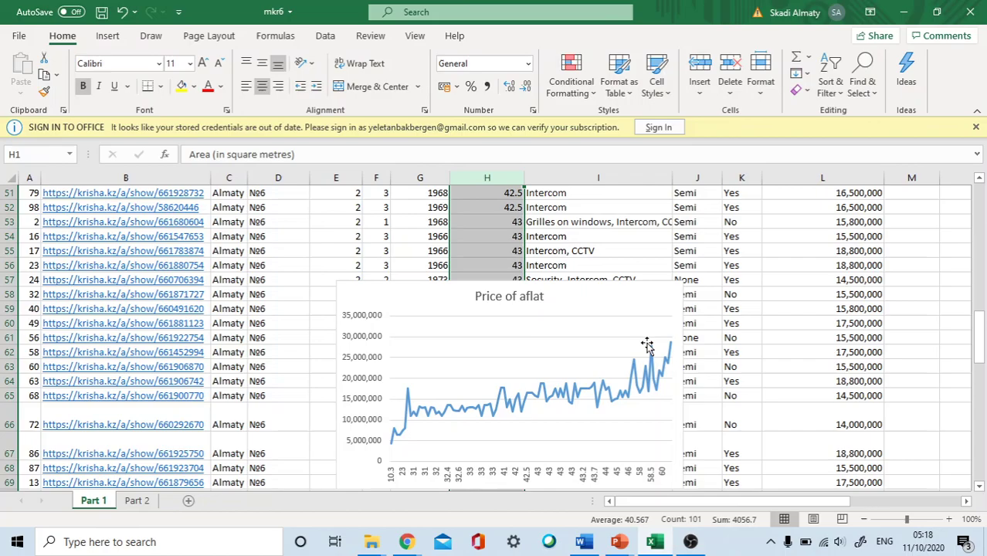
scroll(647, 345, down, 7)
scroll(644, 345, down, 5)
scroll(643, 345, down, 5)
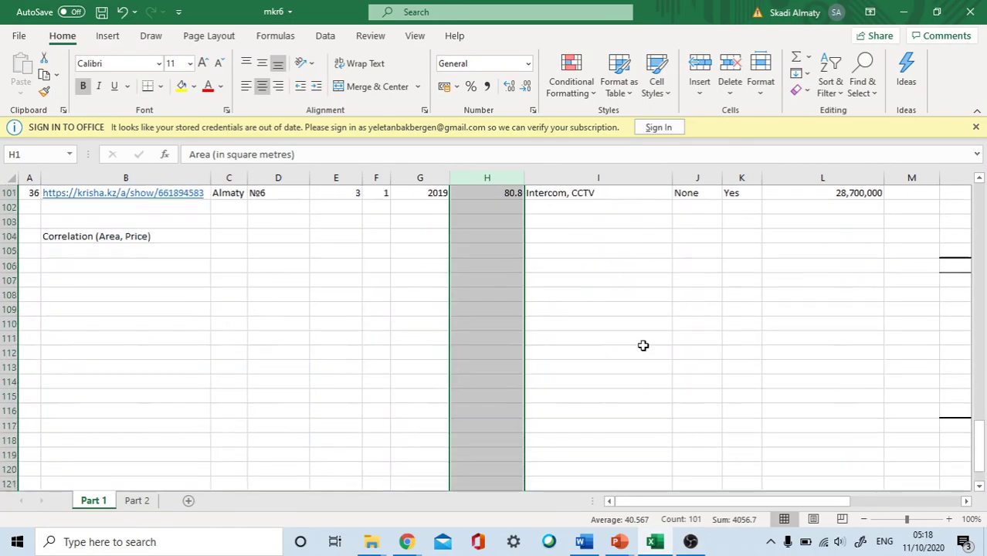
scroll(643, 345, down, 3)
scroll(642, 345, up, 5)
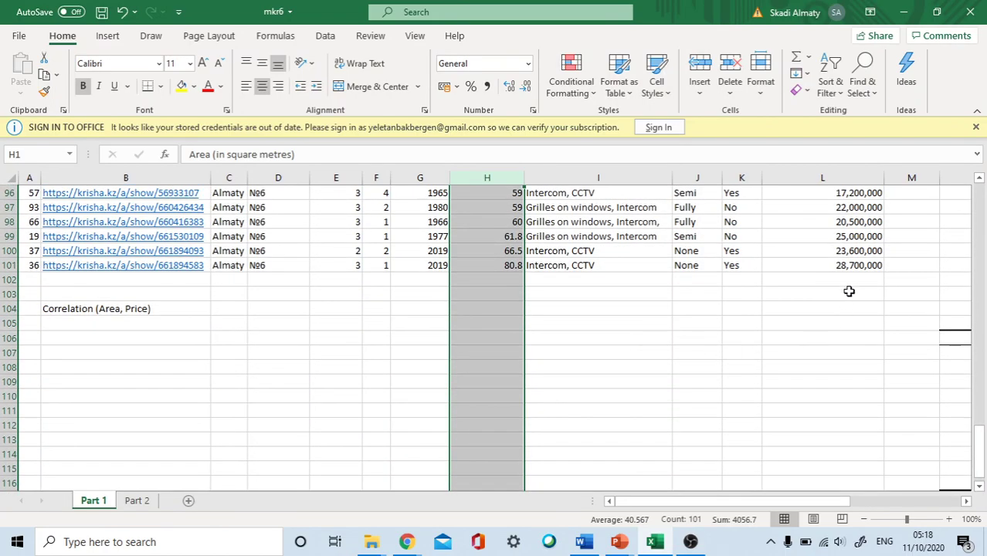
Start a CORREL formula in L103 with the areas H2:H101 as the first range
click(849, 291)
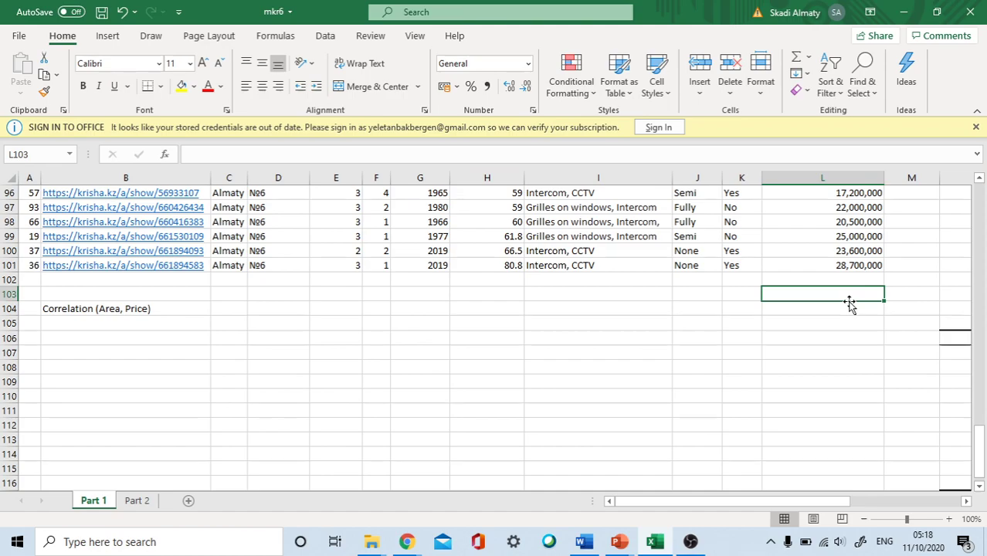
text(=c)
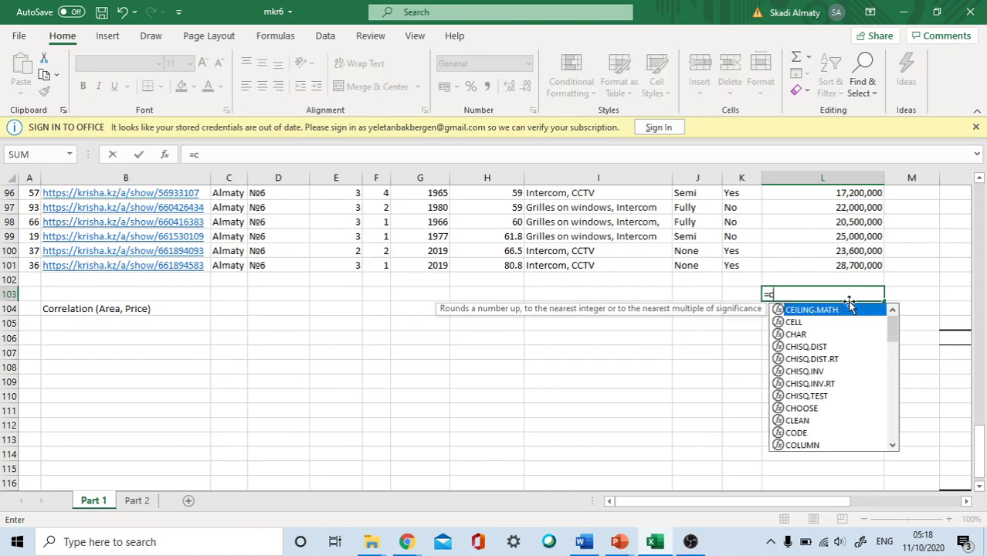
text(or)
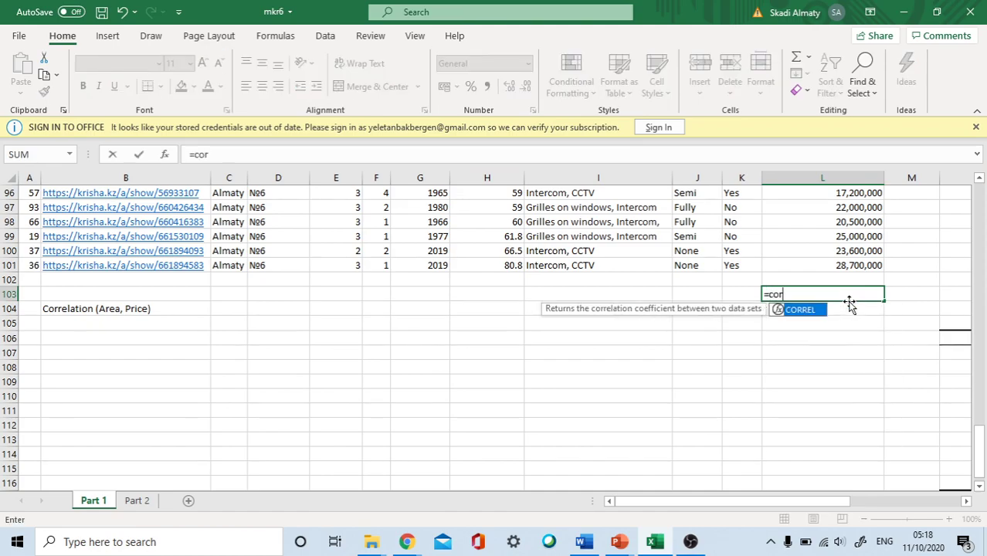
key(Tab)
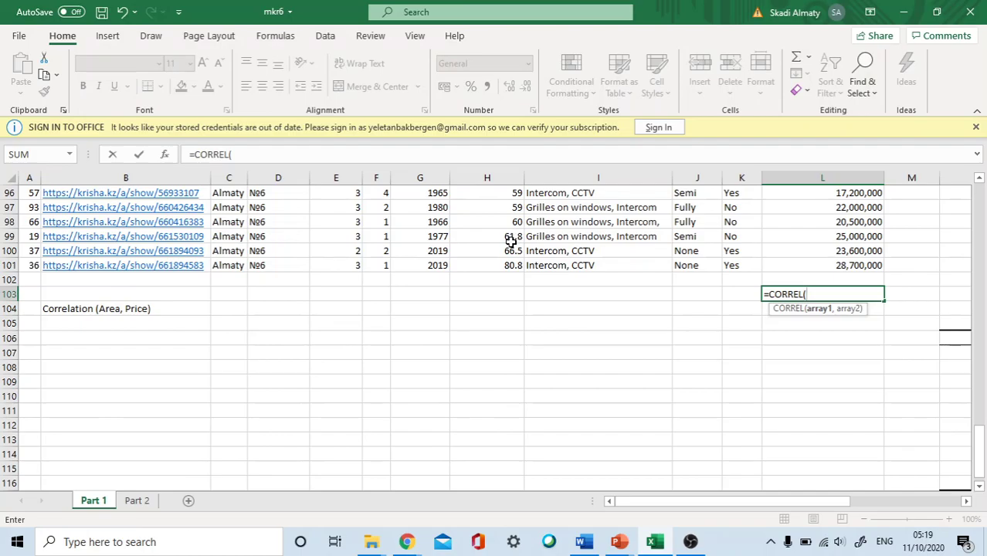
scroll(510, 242, up, 10)
scroll(506, 247, up, 8)
scroll(507, 248, up, 5)
scroll(503, 247, up, 2)
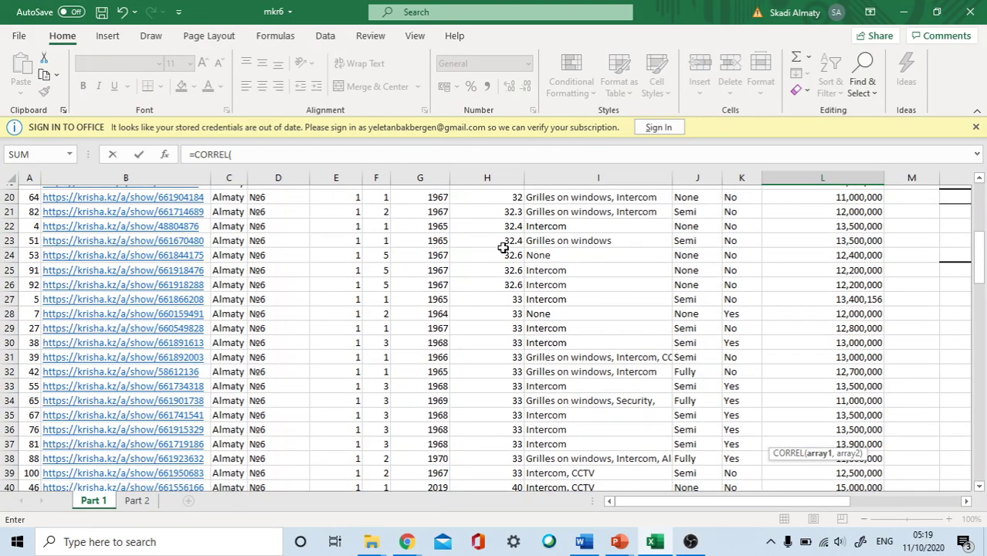
scroll(503, 247, up, 5)
scroll(503, 247, up, 2)
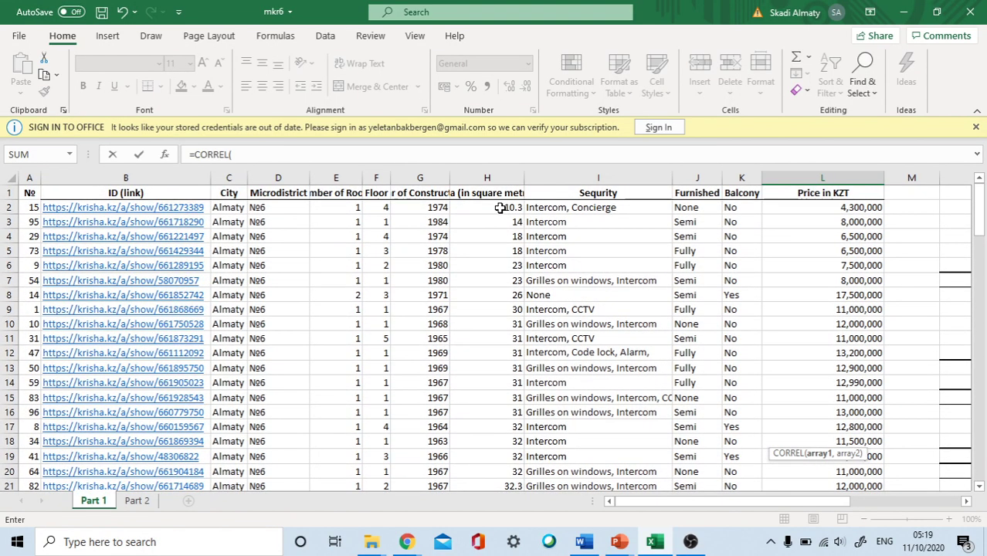
drag(500, 208, 507, 553)
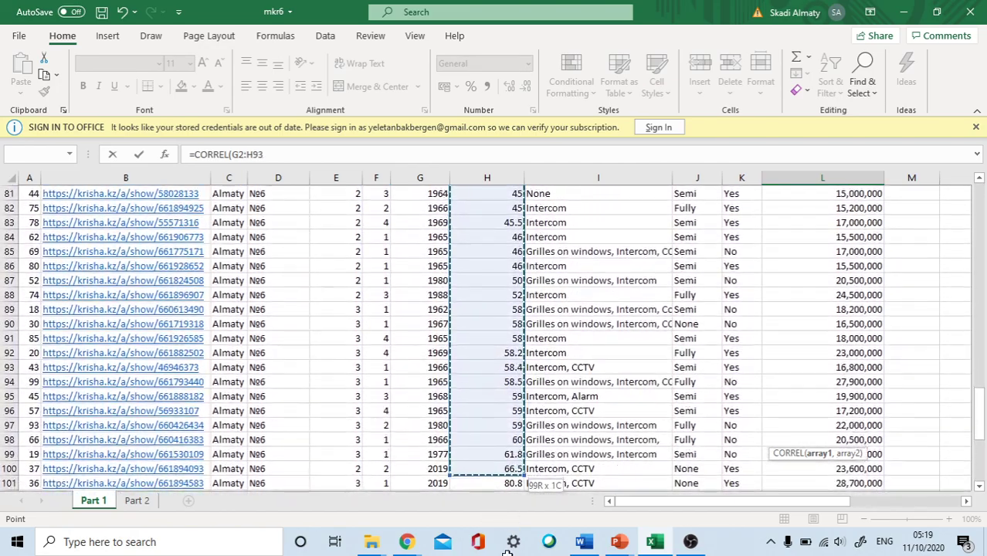
drag(507, 553, 492, 437)
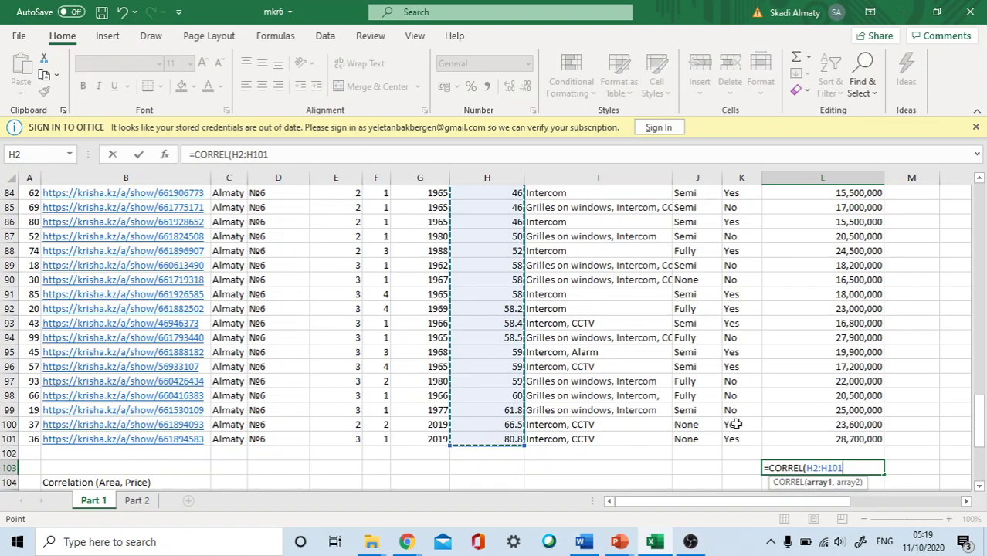
Add the prices L2:L101 as the second range, giving 0.873470476
text(,)
scroll(828, 450, up, 5)
scroll(851, 420, up, 15)
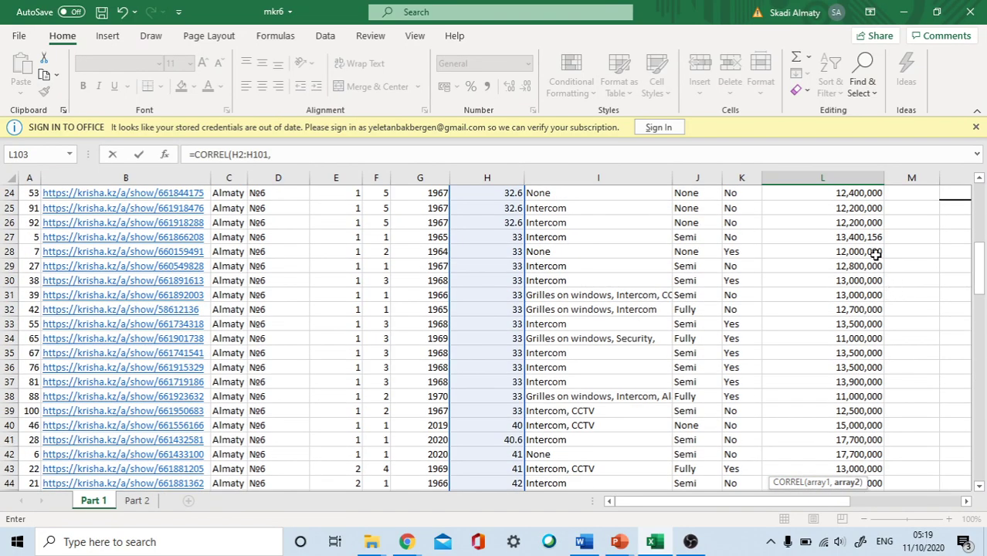
scroll(875, 253, up, 8)
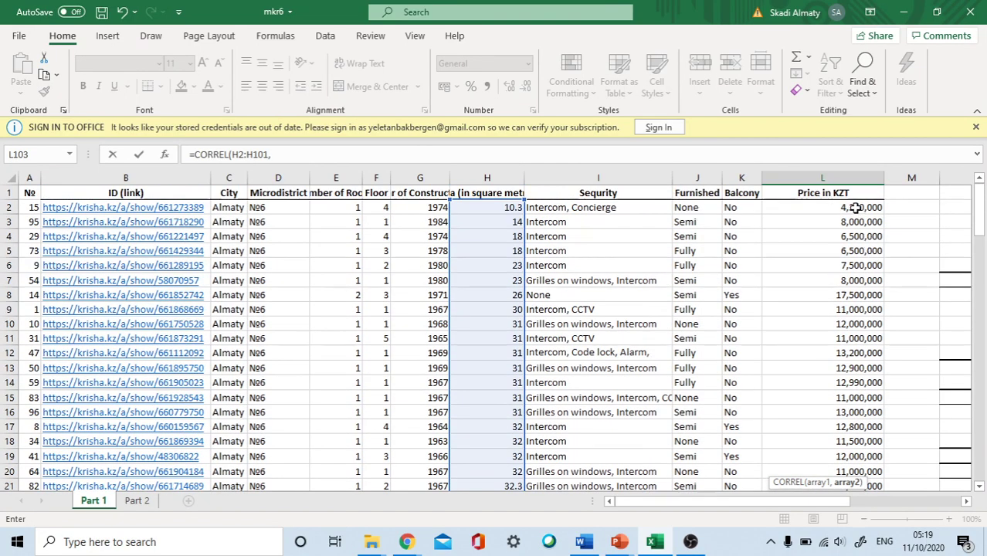
mouse_move(855, 207)
mouse_down()
mouse_move(848, 553)
mouse_move(844, 326)
mouse_up()
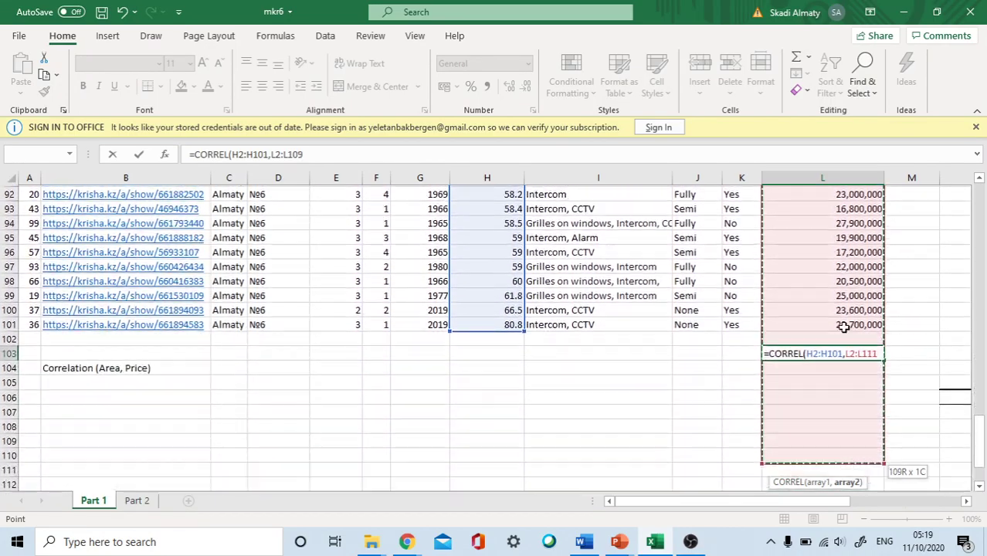
drag(844, 327, 847, 334)
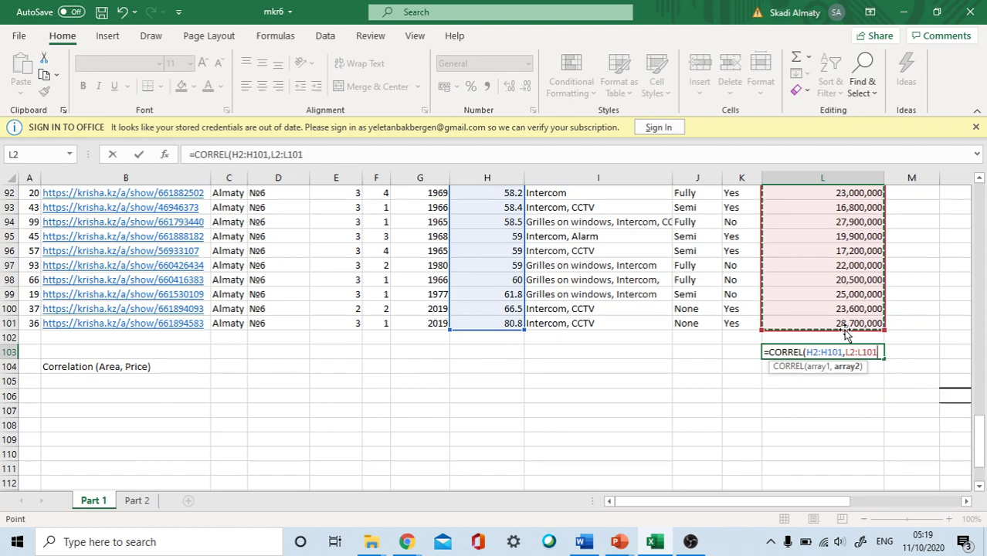
key(Return)
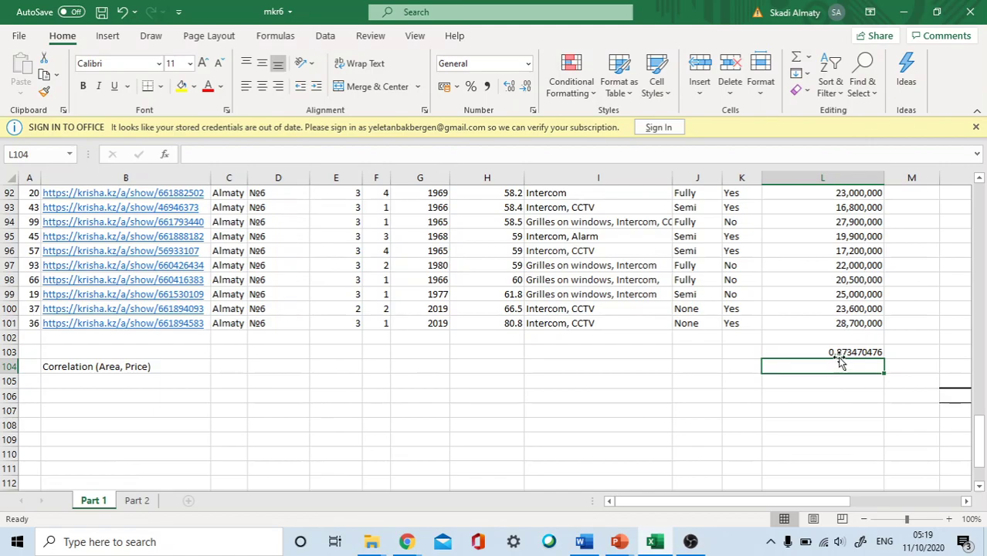
key(alt+Tab)
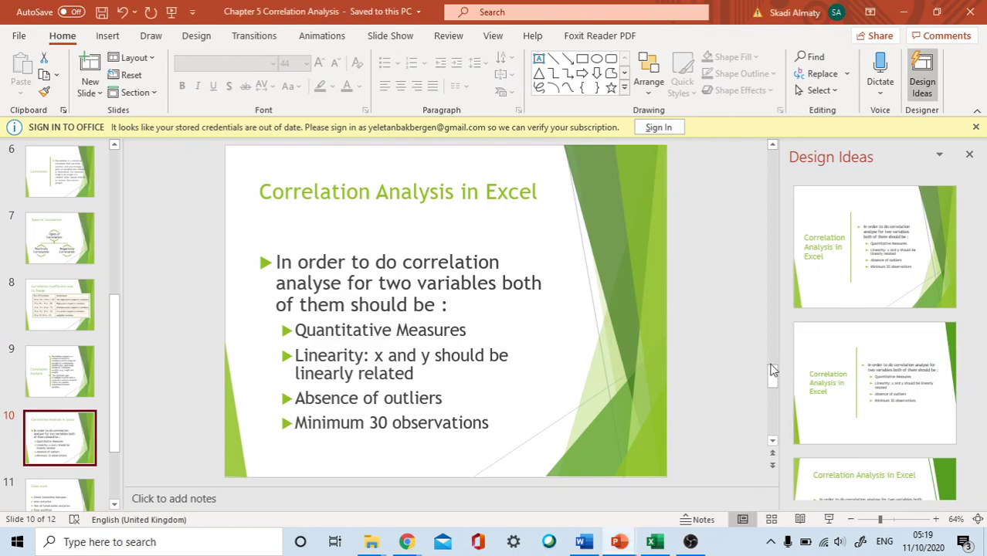
scroll(773, 370, up, 1)
scroll(773, 371, up, 1)
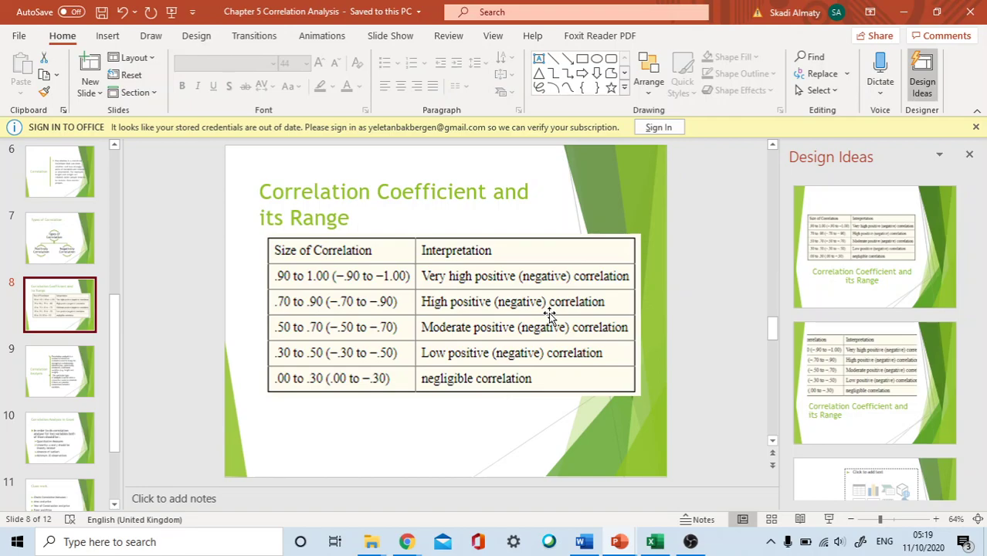
key(alt+Tab)
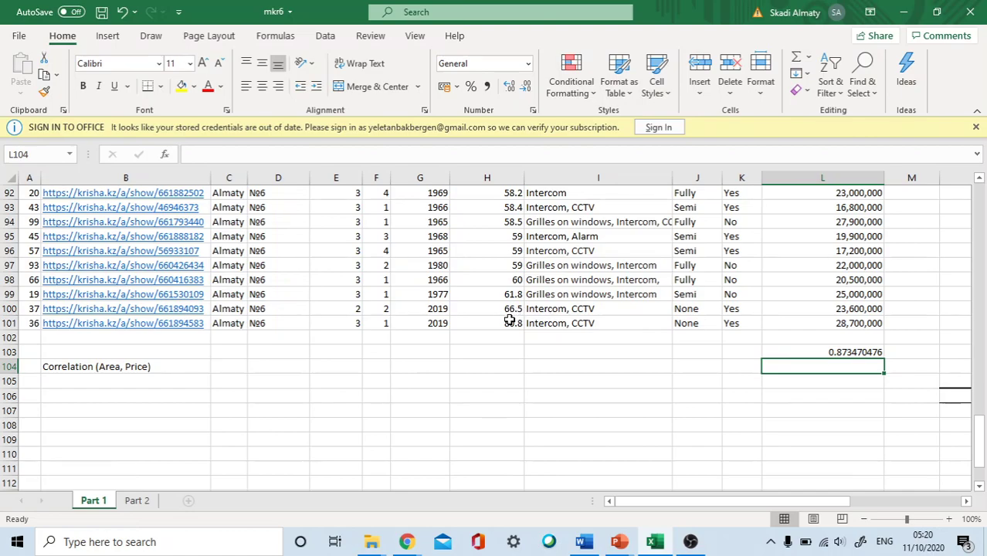
scroll(411, 347, up, 1)
scroll(412, 347, up, 1)
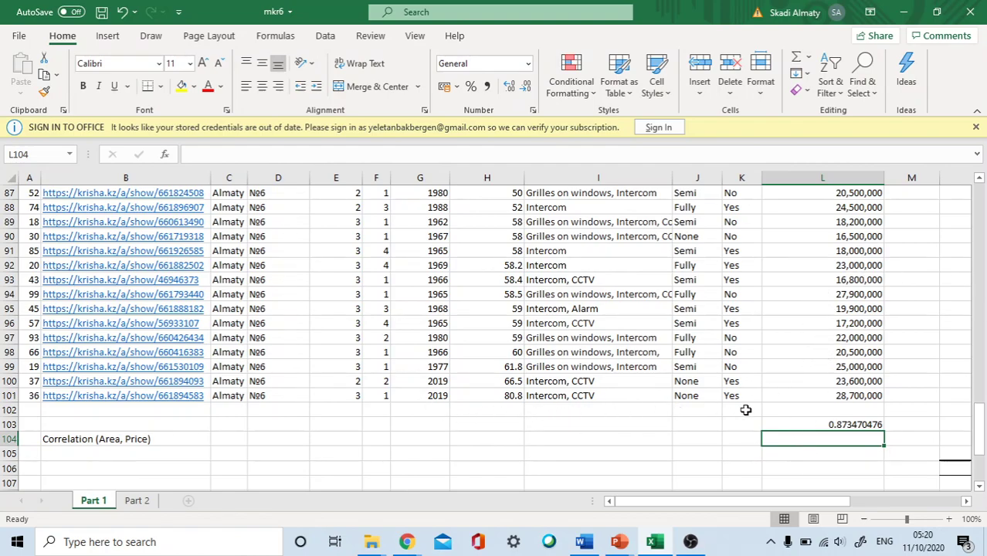
scroll(746, 411, up, 9)
scroll(746, 411, up, 7)
scroll(746, 411, down, 3)
scroll(746, 411, down, 2)
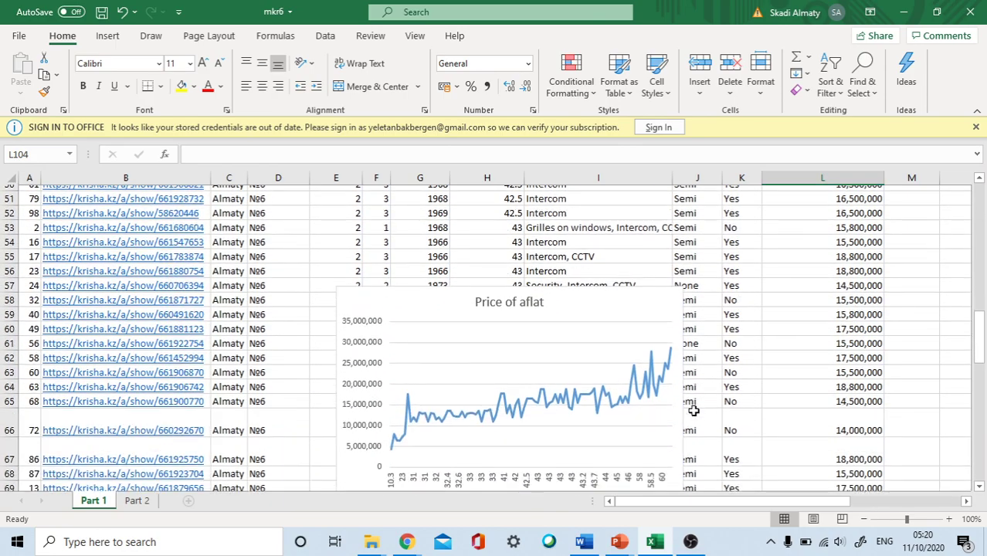